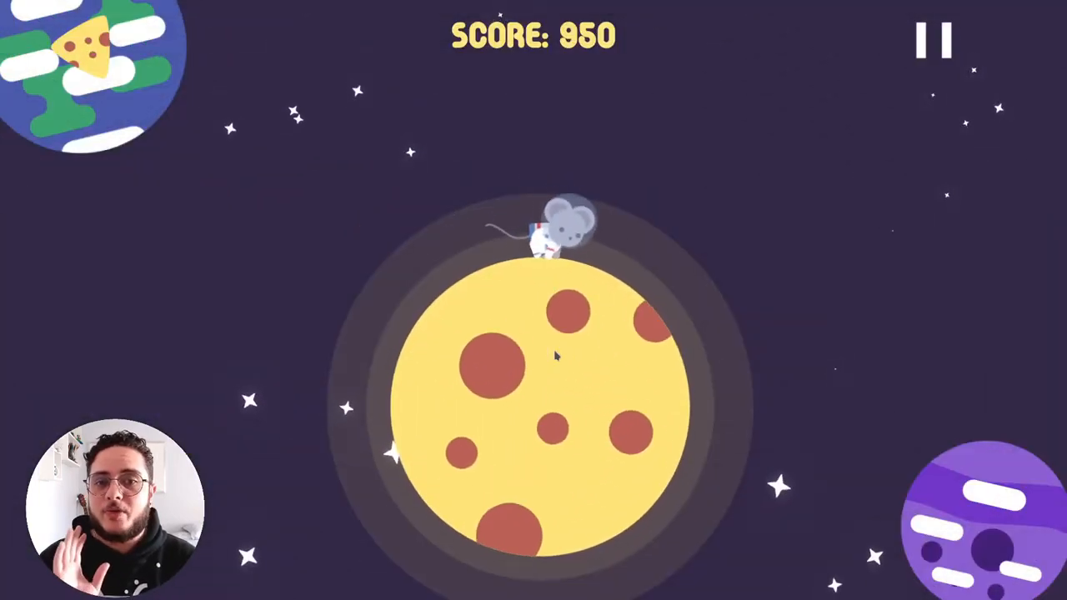
- Jump between moons until the score passes 1000 and the new skin popup appears
left_click(540, 376)
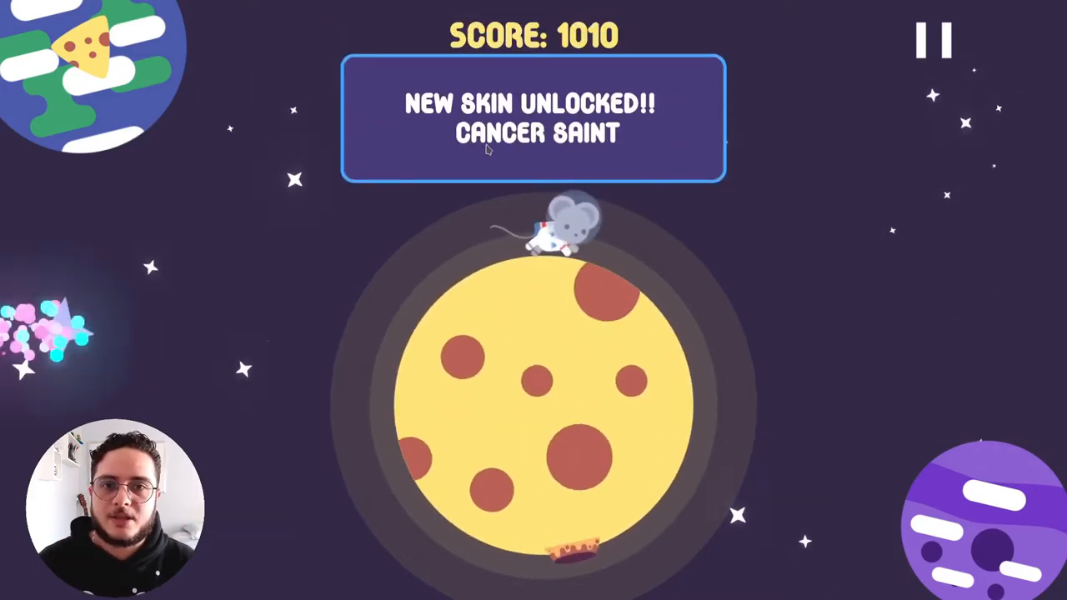
left_click(530, 377)
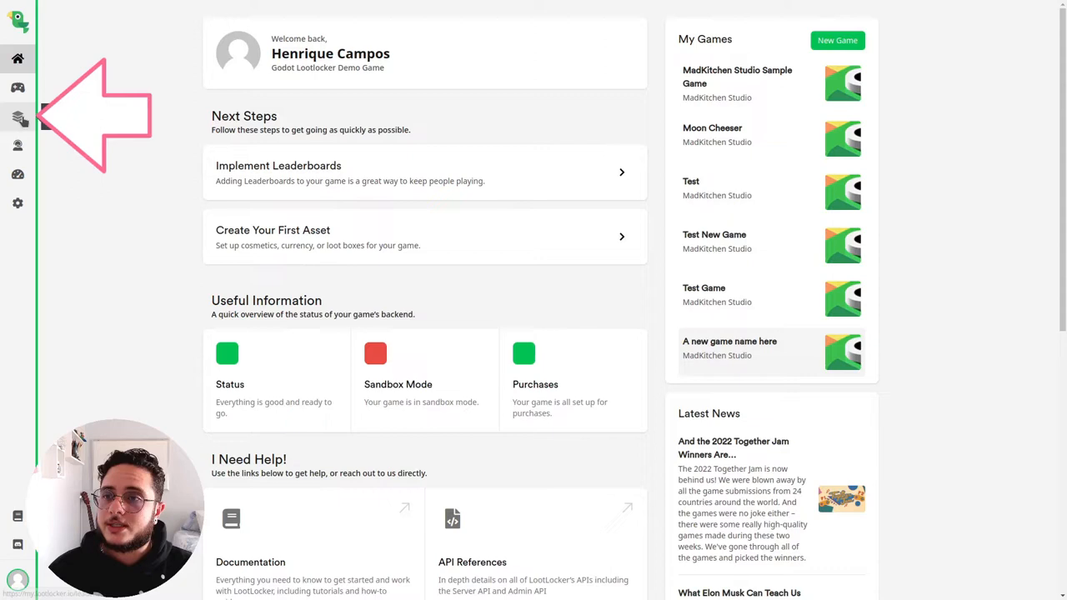
- Create a new trigger under Systems > Triggers named new_skin_unlocked from the autocomplete
left_click(17, 117)
left_click(62, 116)
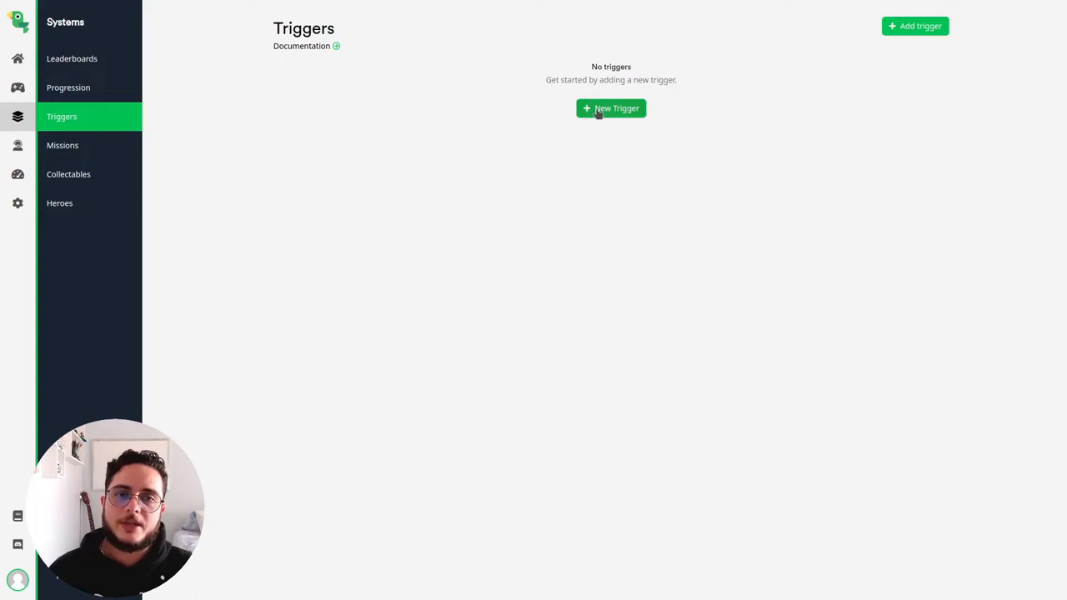
left_click(598, 113)
left_click(343, 103)
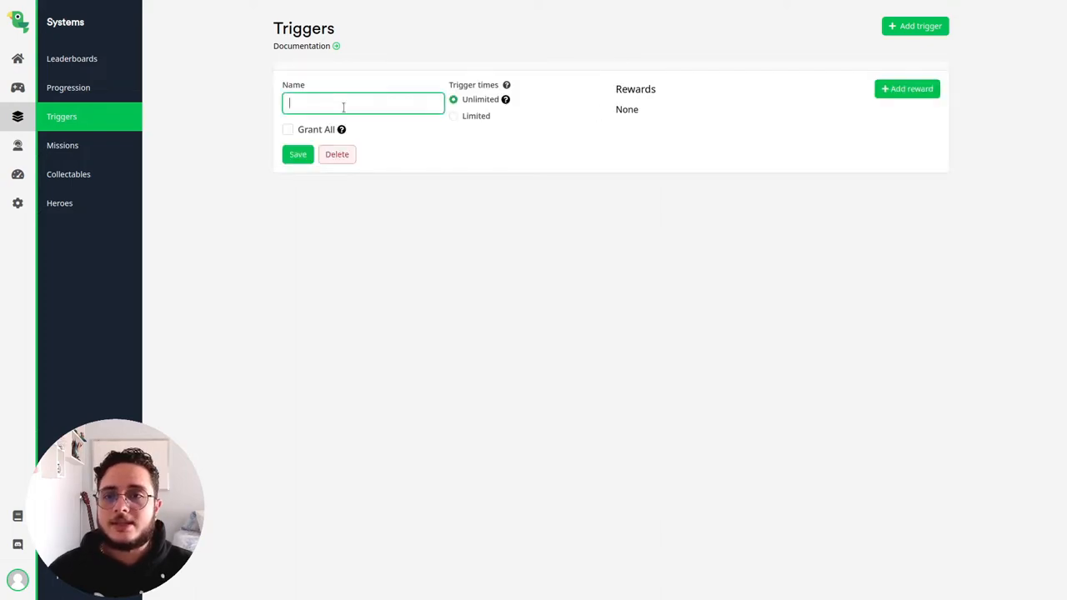
type("new_")
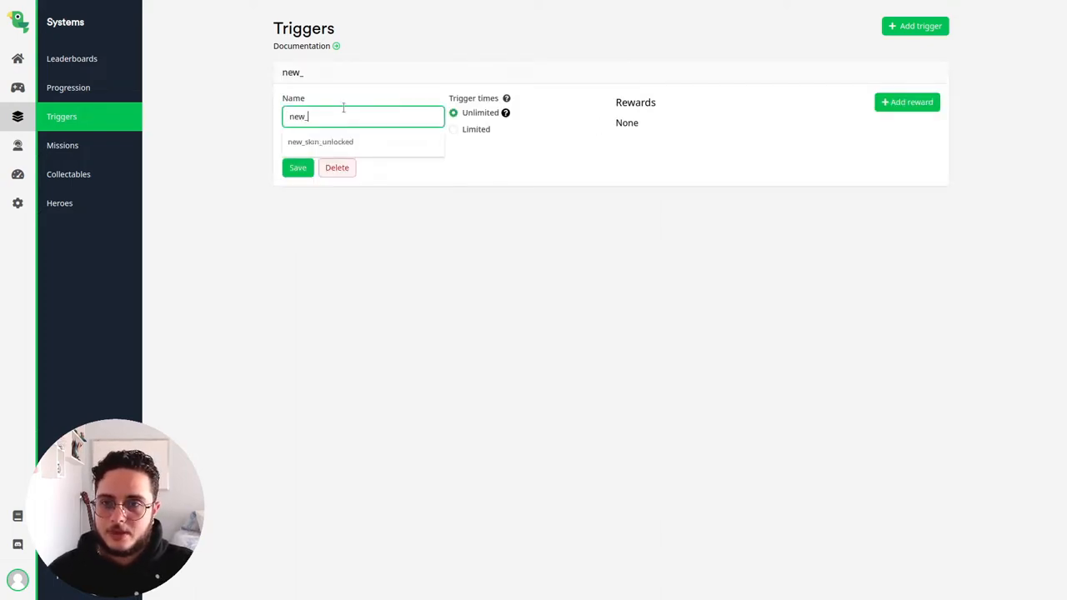
key("Down")
key("Return")
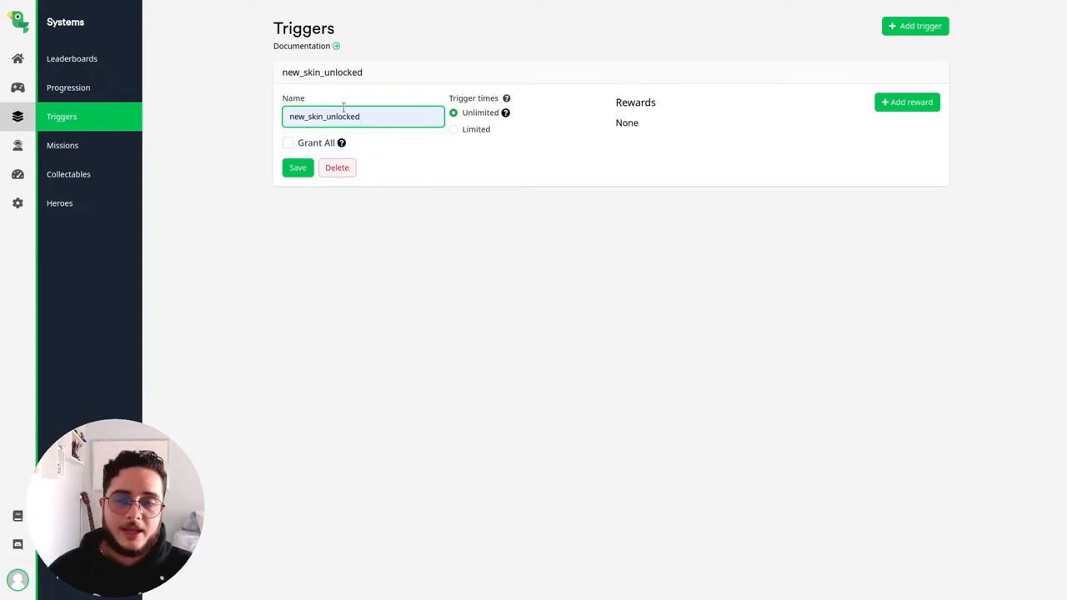
- Set the trigger's fire count to Limited
double_click(462, 98)
left_click(485, 96)
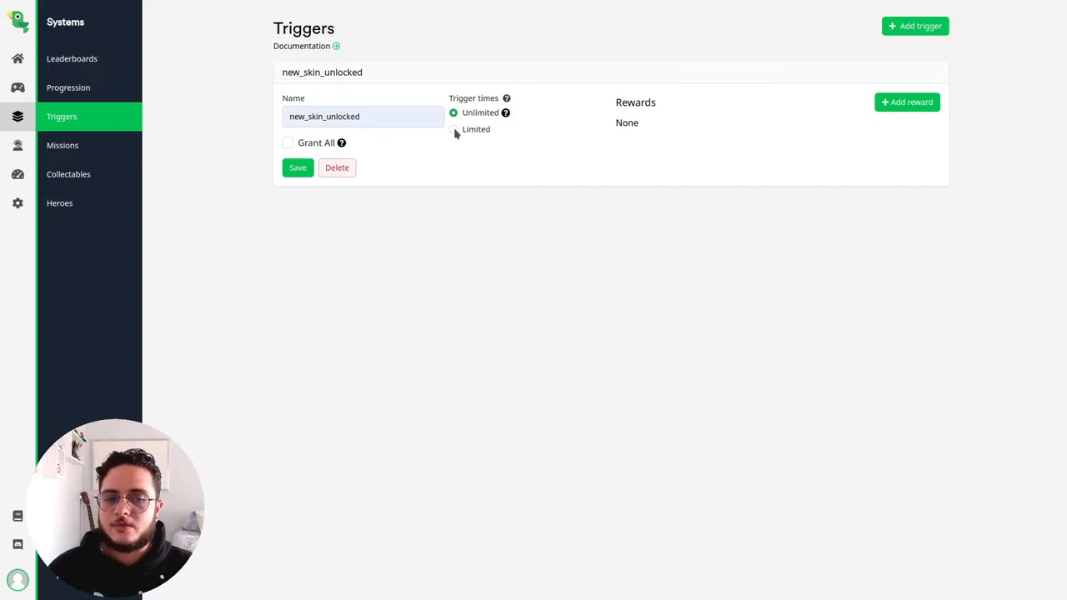
left_click(454, 130)
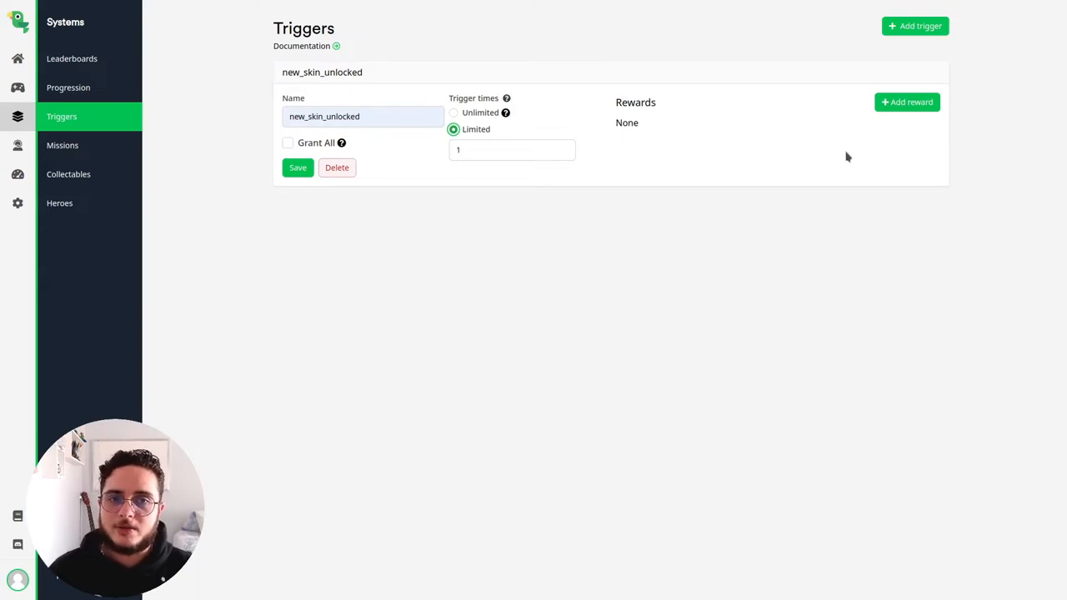
- Add Aries Saint and Taurus Saint as the trigger's first two reward assets
left_click(907, 103)
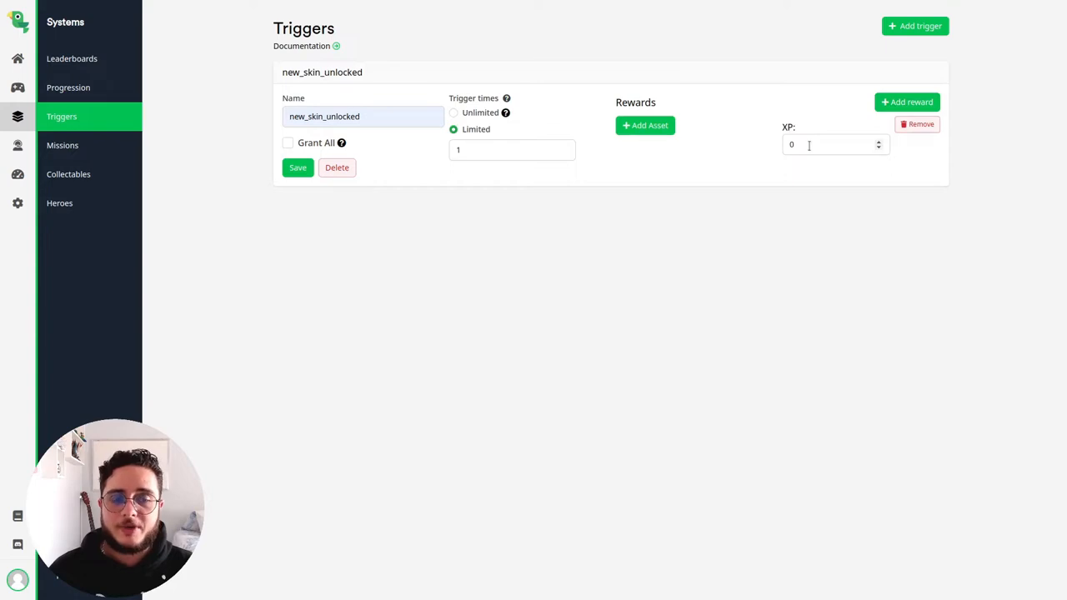
left_click(648, 127)
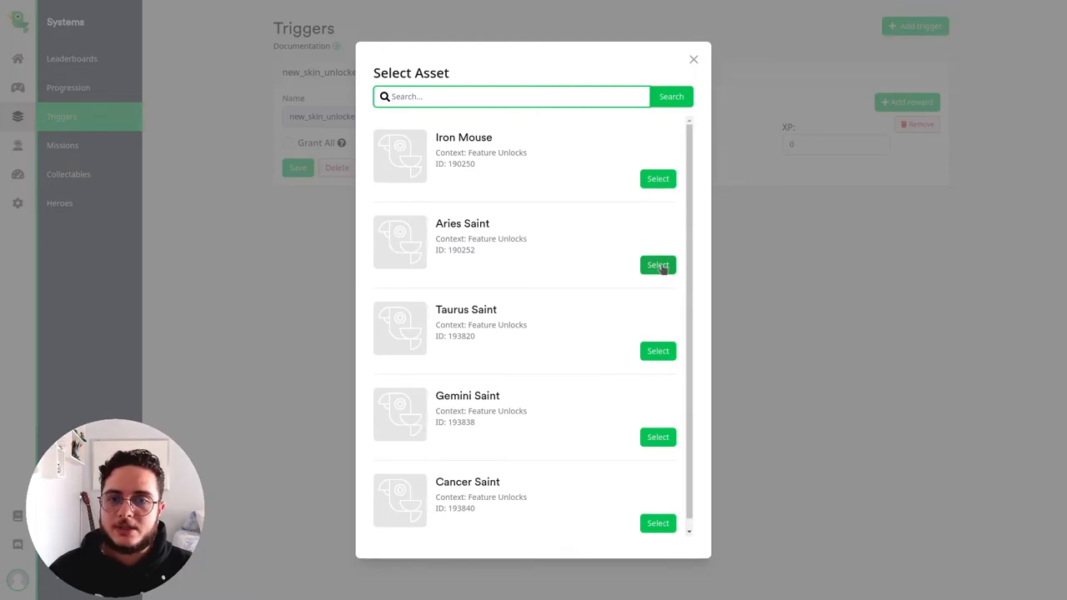
left_click(659, 266)
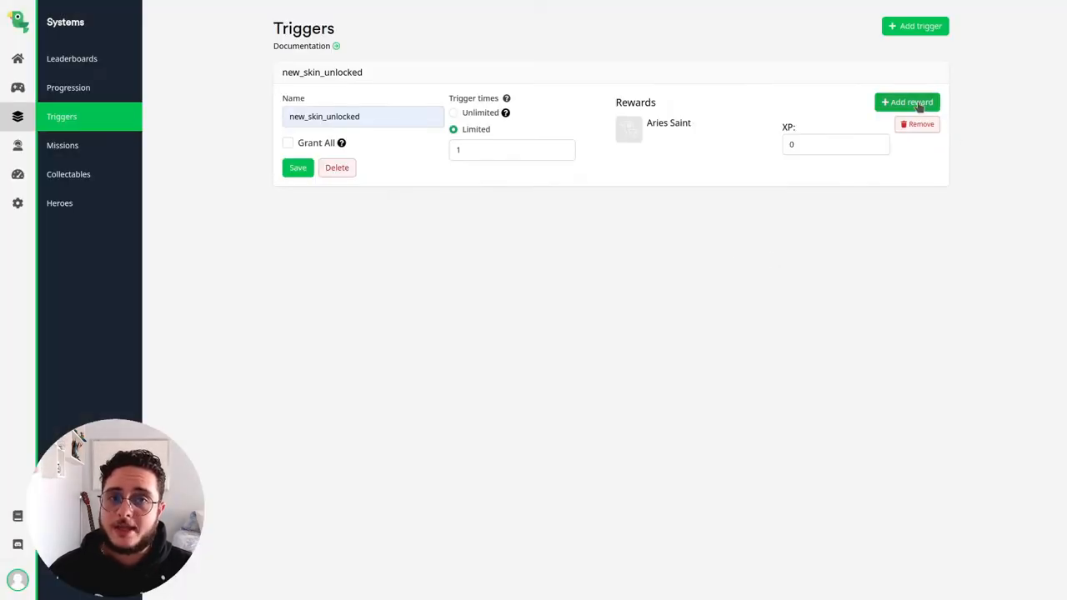
left_click(908, 102)
left_click(644, 168)
left_click(655, 350)
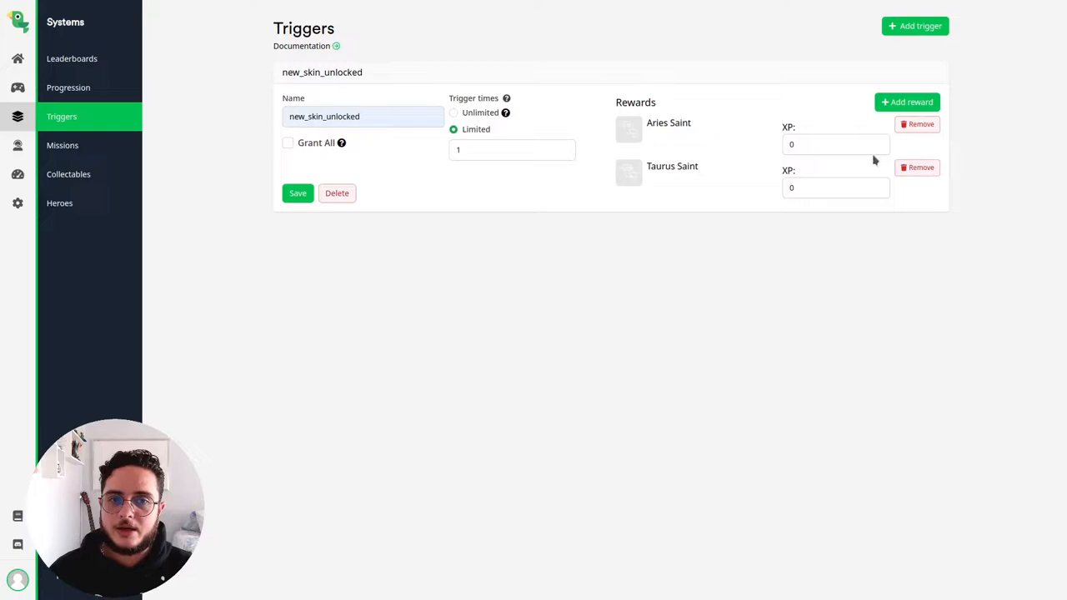
- Add Gemini Saint and Cancer Saint as rewards and select the limit value to replace it
left_click(908, 102)
left_click(656, 437)
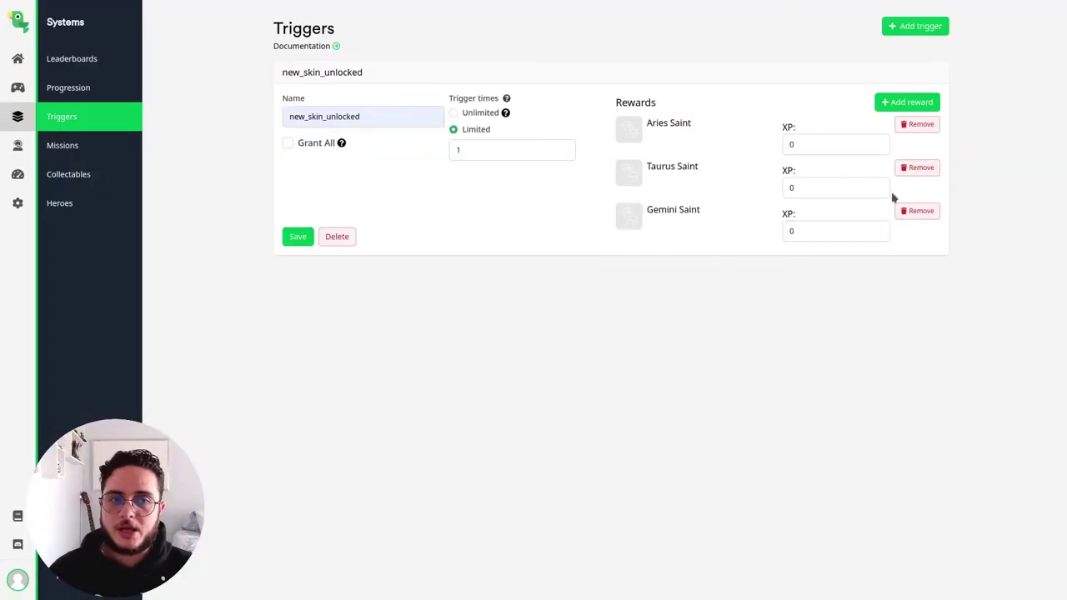
left_click(908, 101)
left_click(644, 254)
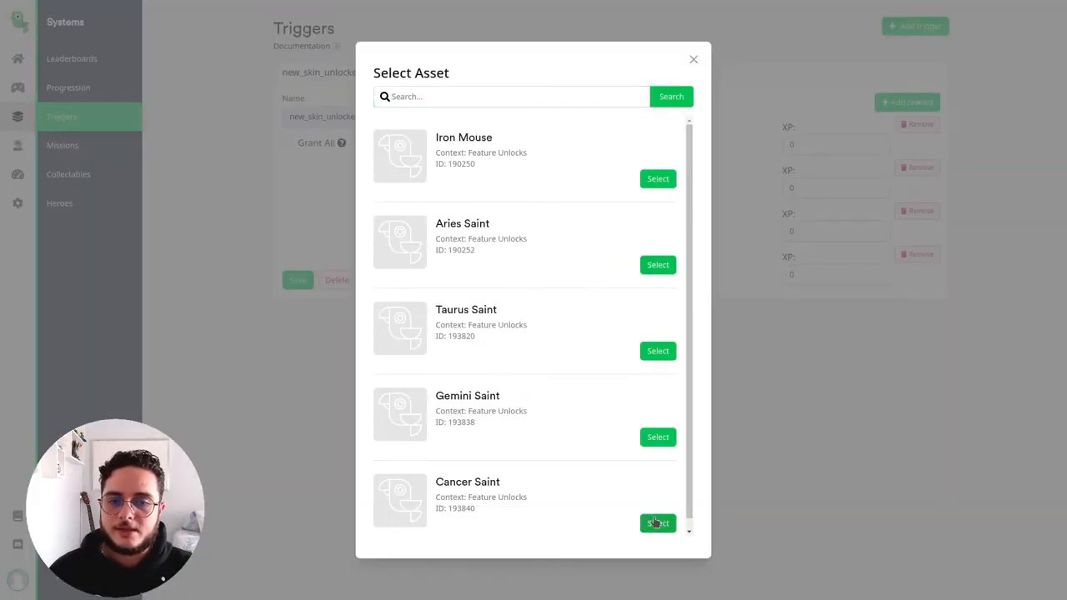
left_click(656, 523)
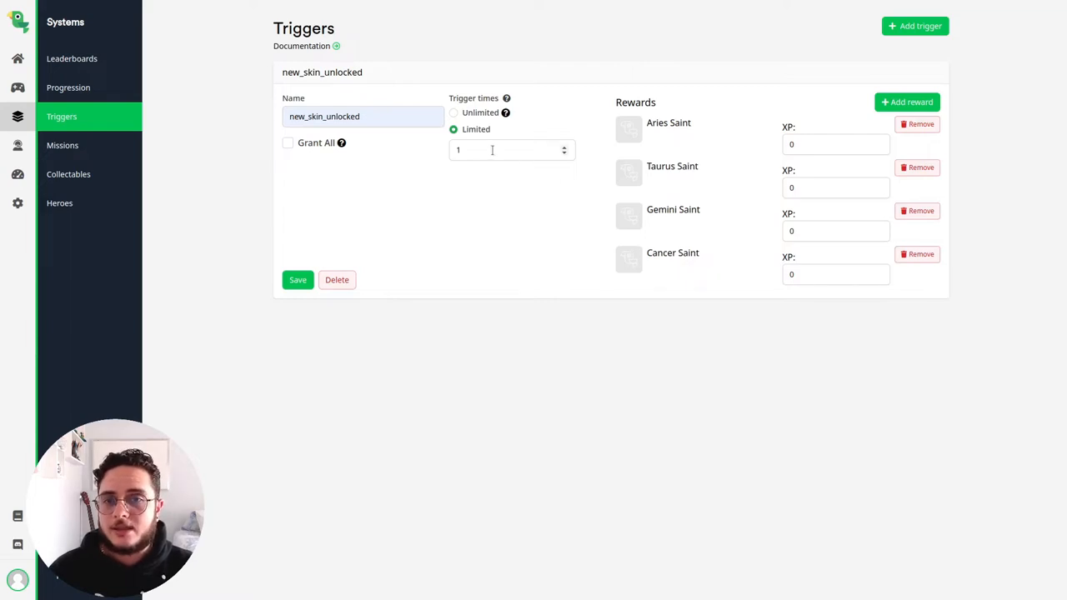
left_click_drag(477, 149, 453, 147)
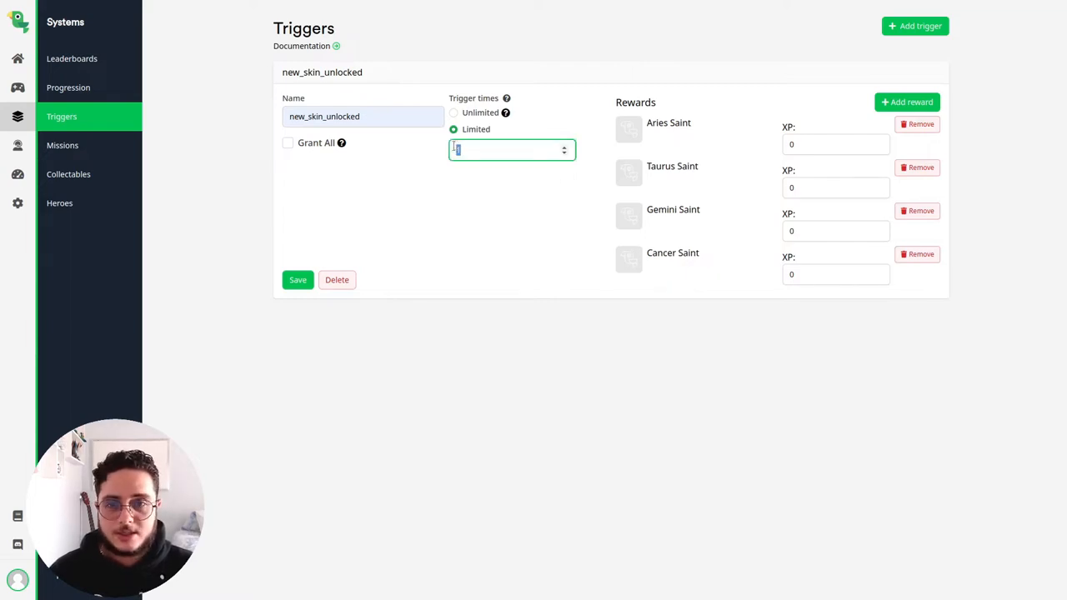
type("4")
- Set the Limited value to 4 and save the new_skin_unlocked trigger
left_click(481, 194)
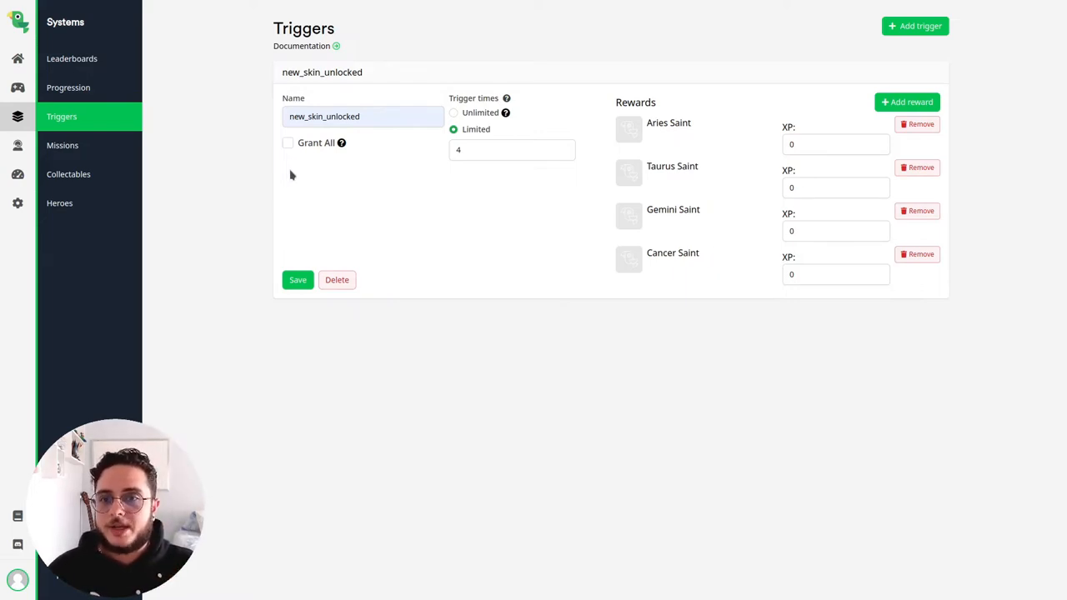
left_click(478, 150)
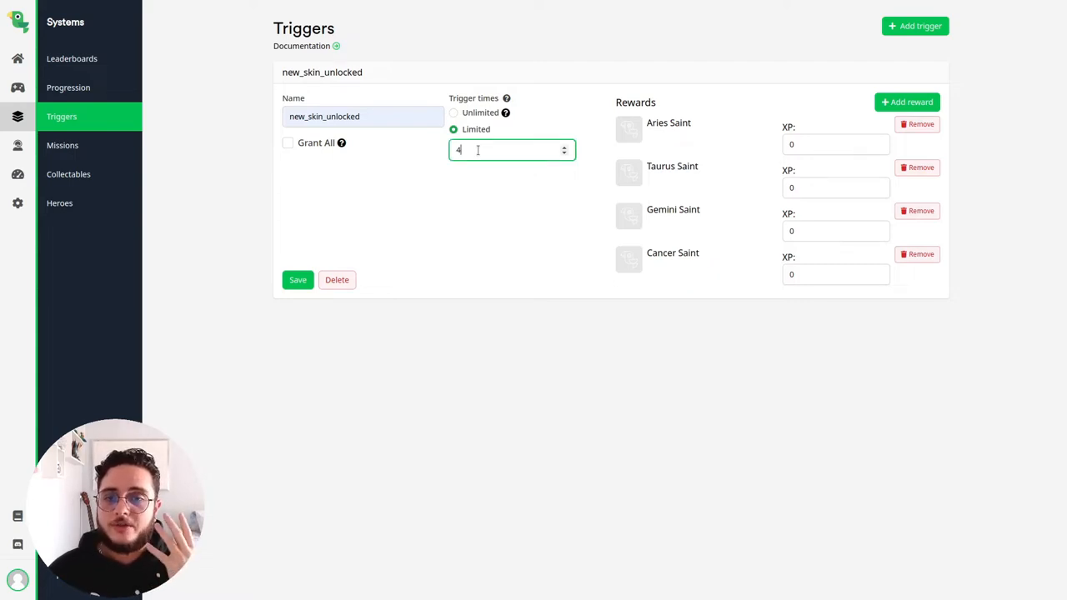
left_click(298, 279)
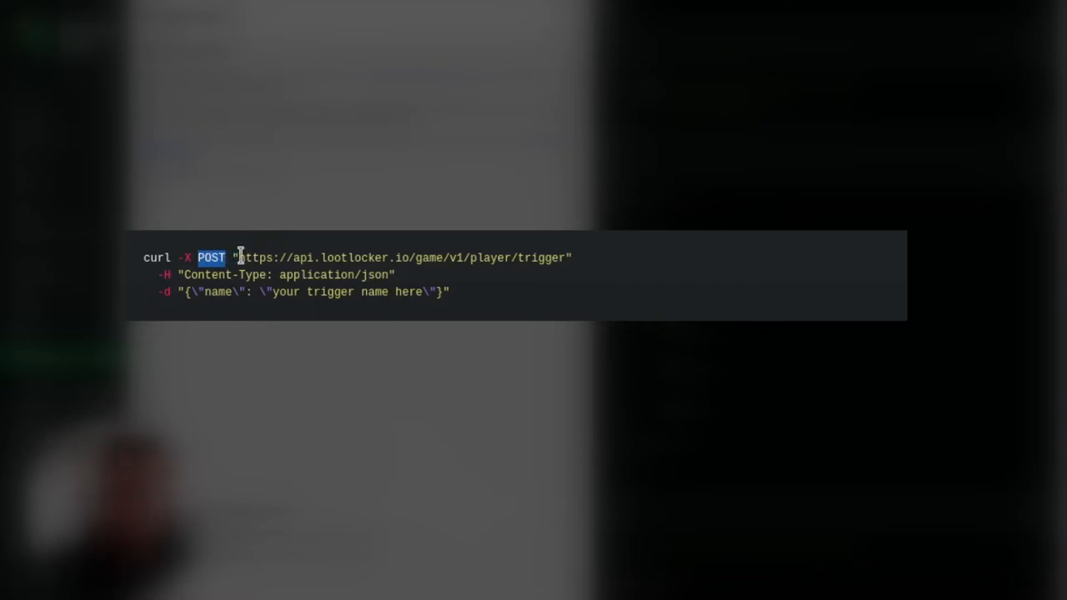
- Highlight the trigger endpoint URL, the name field and the granted_assets response line
left_click_drag(239, 257, 567, 258)
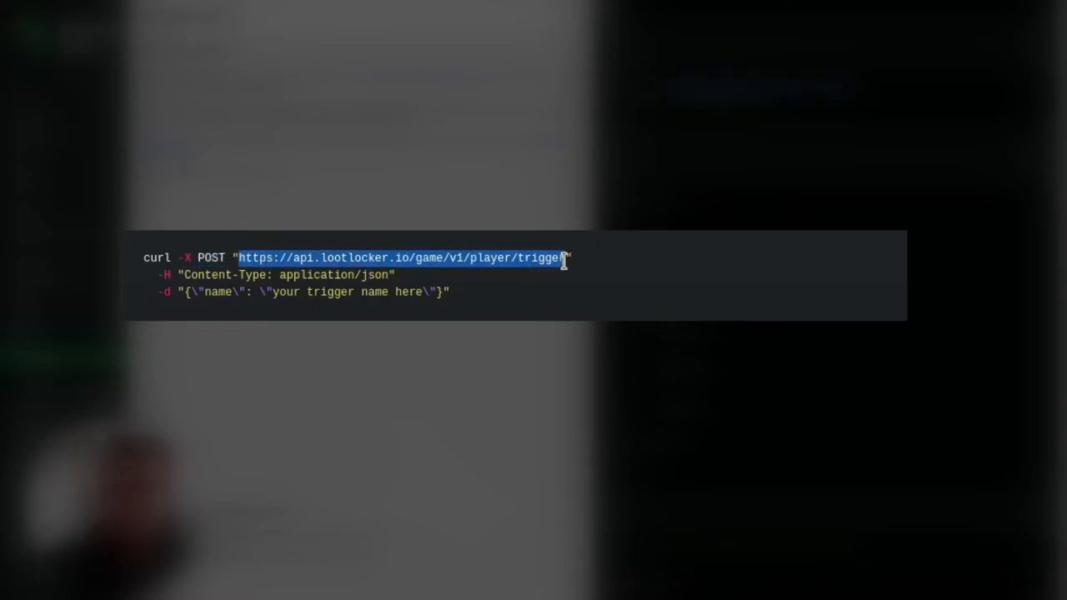
left_click(195, 307)
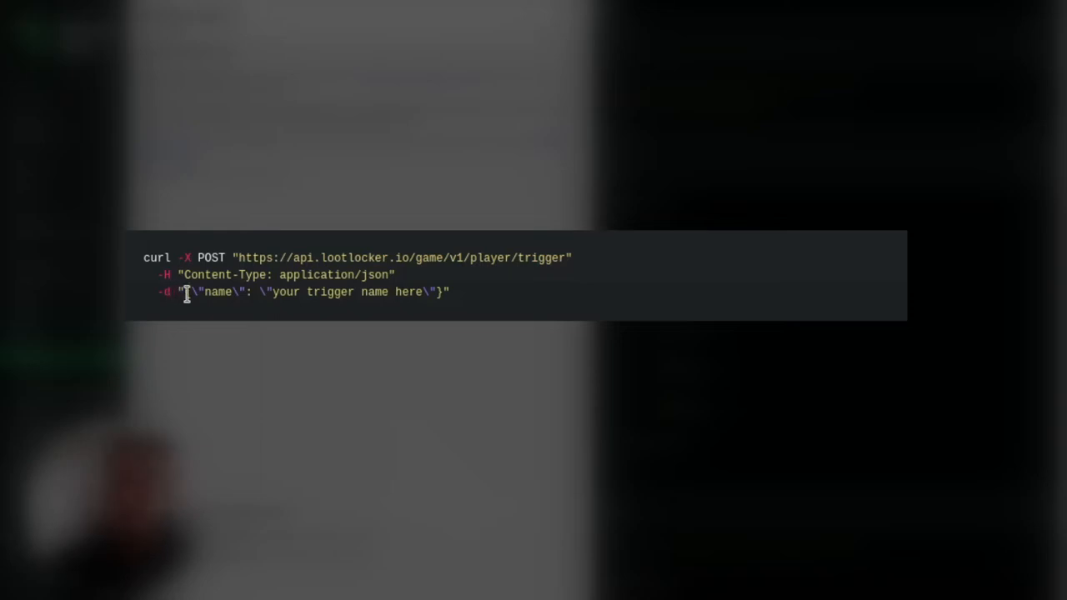
double_click(215, 292)
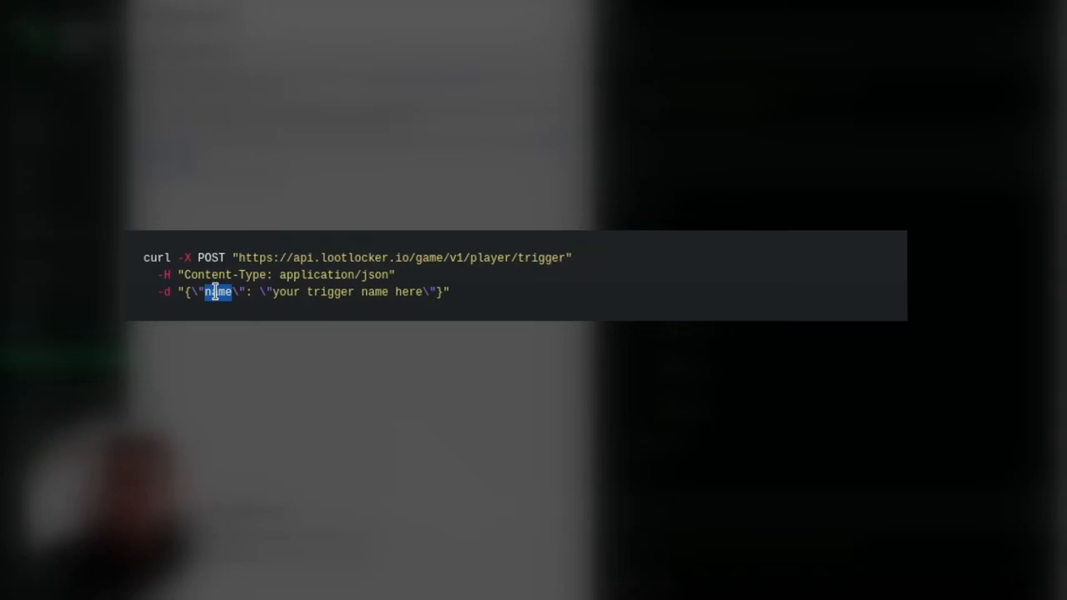
left_click_drag(273, 291, 425, 293)
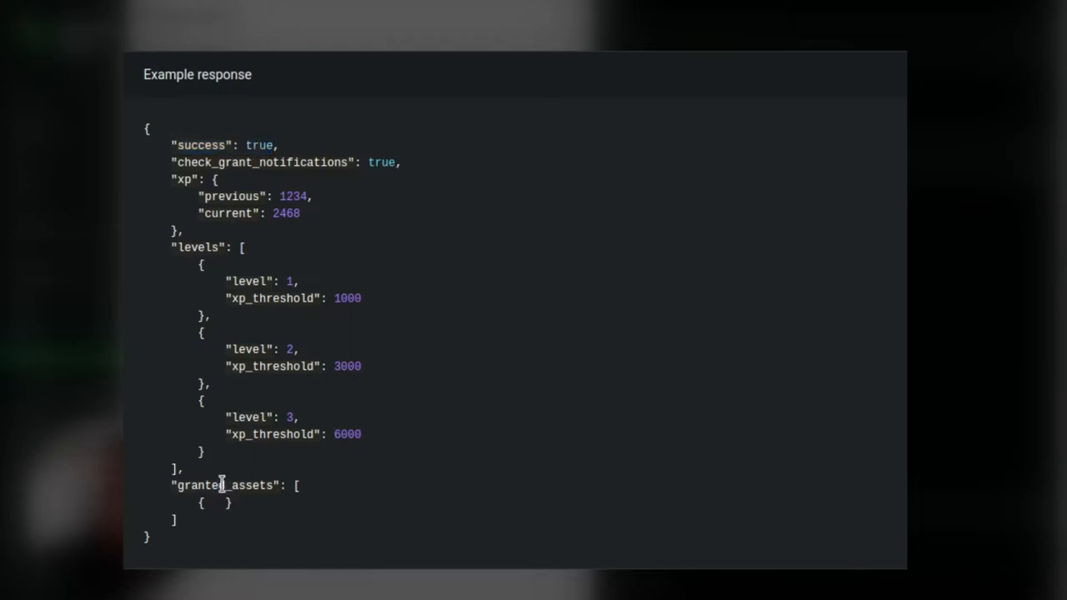
triple_click(221, 484)
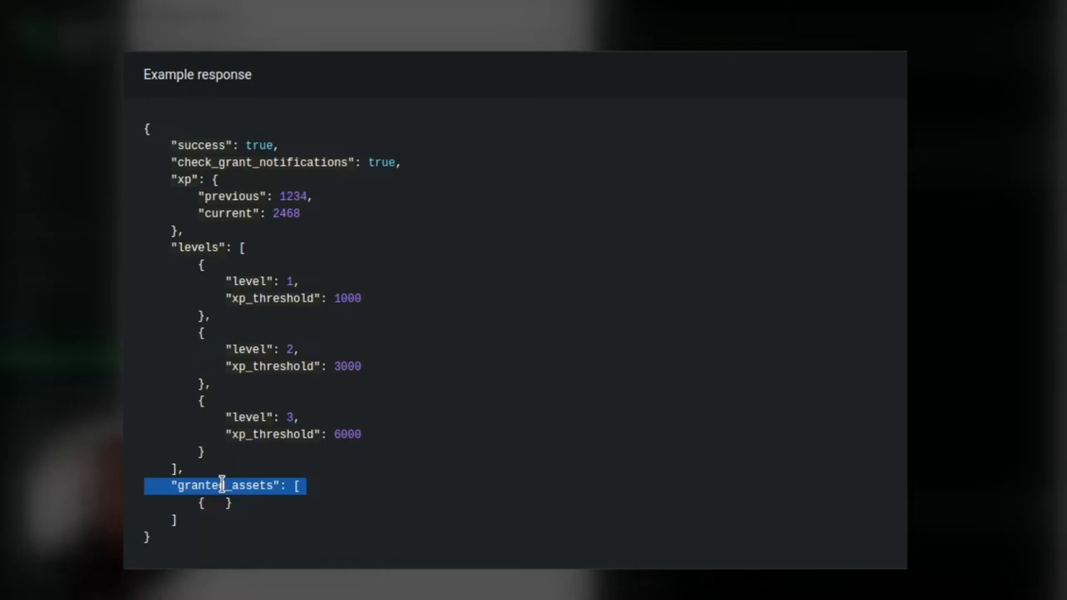
scroll(222, 484, "down", 10)
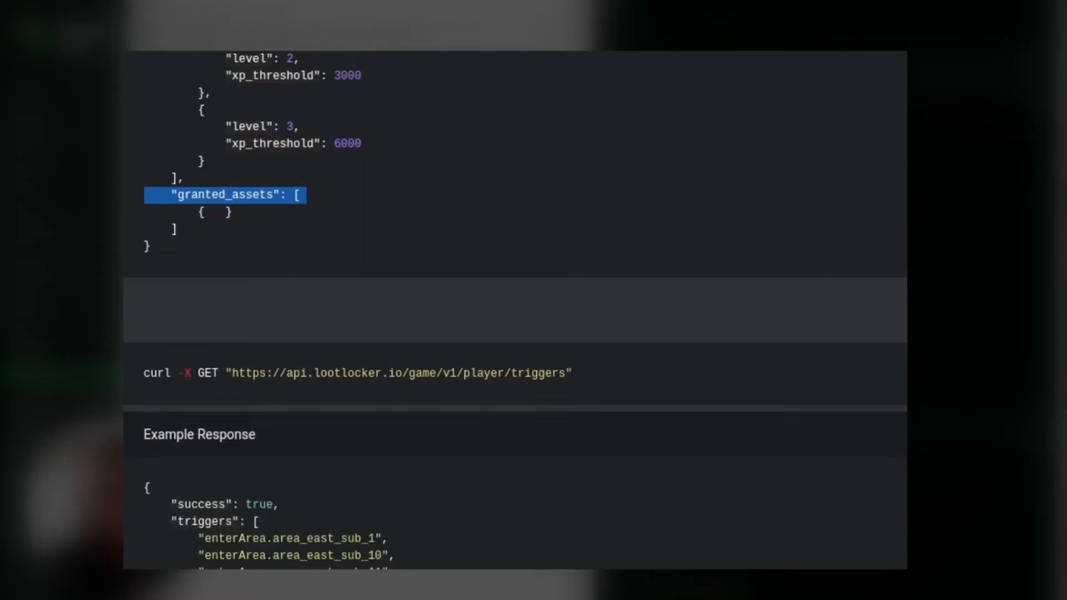
scroll(515, 292, "down", 2)
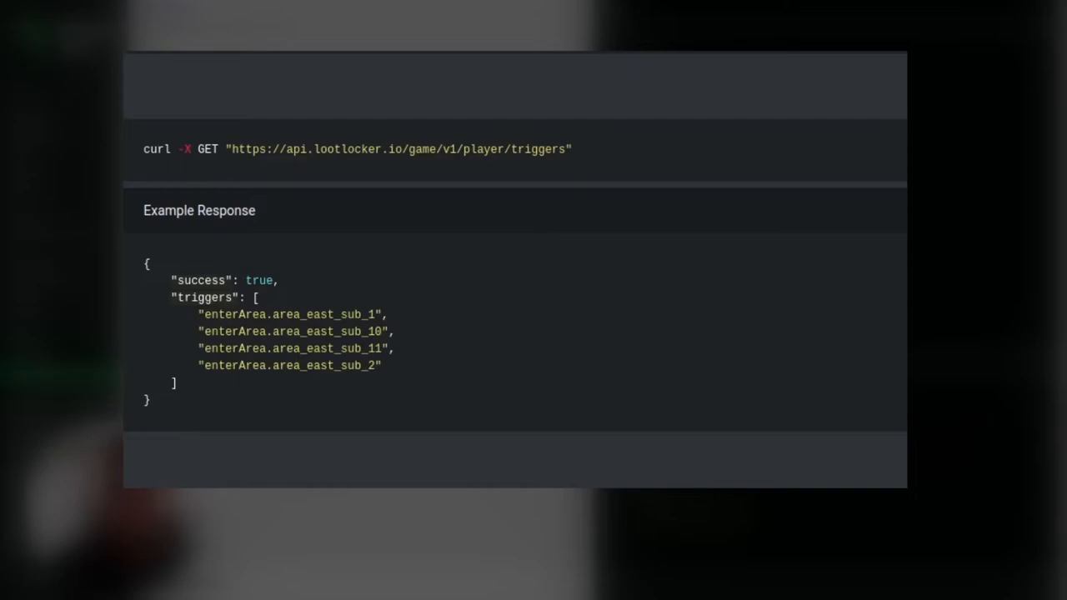
- Highlight the player triggers endpoint URL and its curl command
left_click_drag(233, 148, 567, 149)
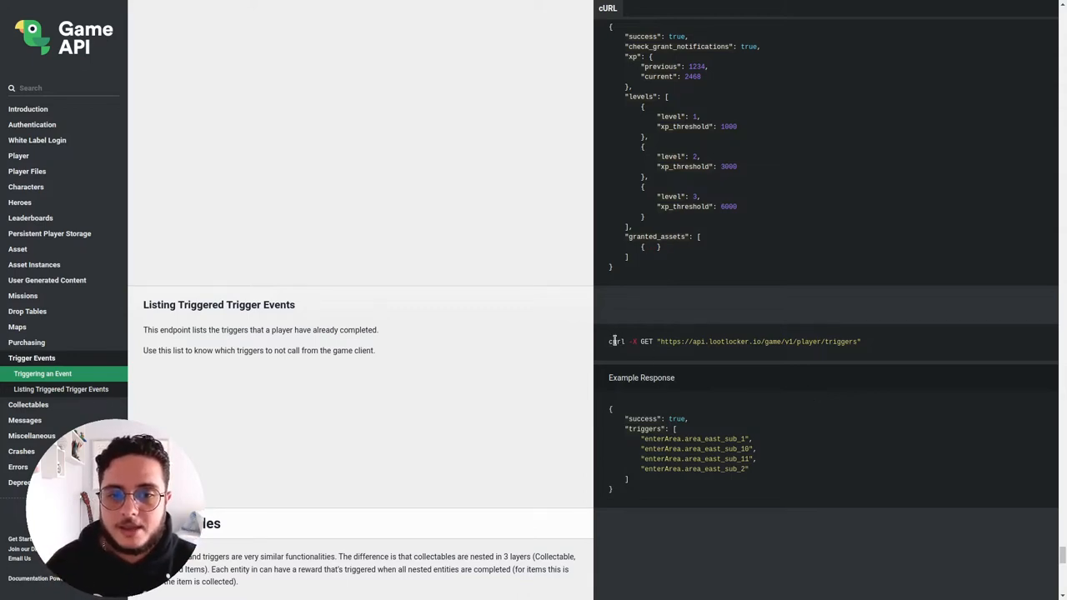
left_click_drag(610, 341, 838, 343)
left_click(723, 401)
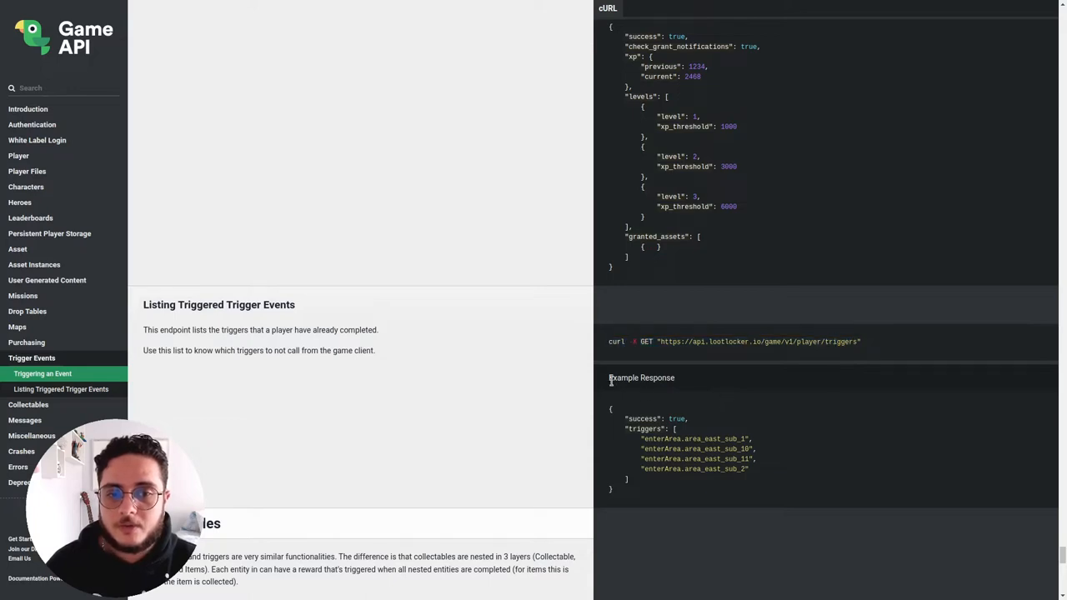
- Highlight the example response JSON, its triggers key and the array entries
left_click_drag(610, 408, 636, 487)
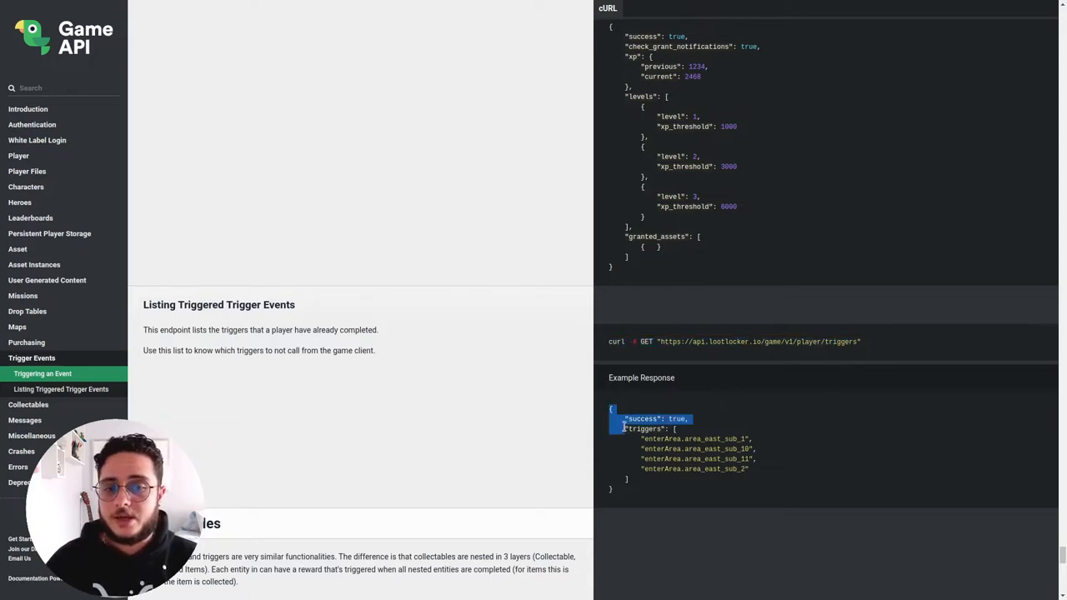
left_click(636, 487)
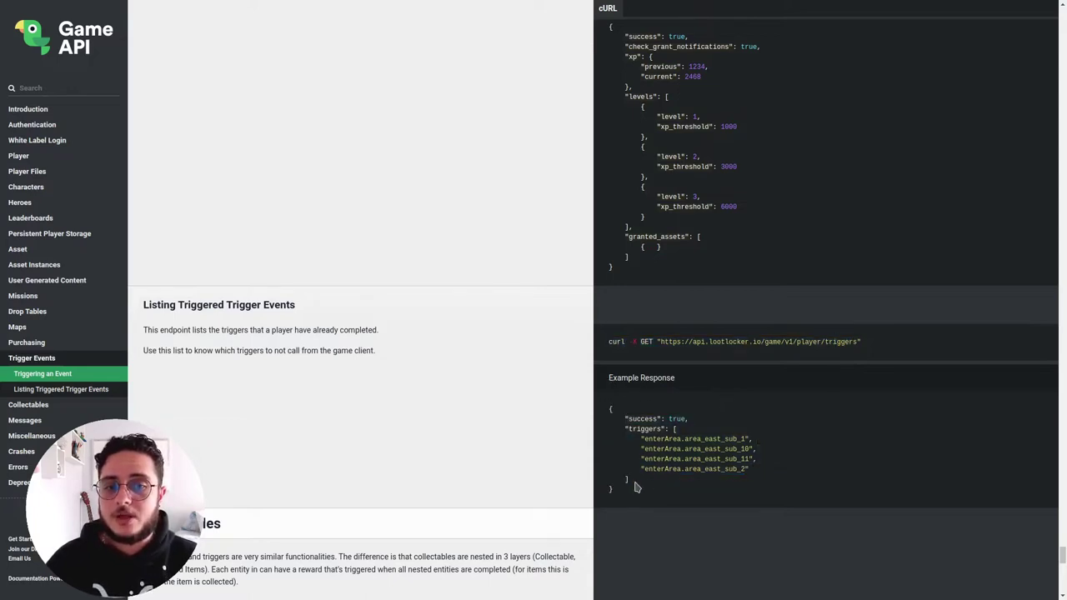
mouse_move(634, 428)
left_mouse_down()
mouse_move(675, 429)
mouse_move(667, 485)
left_mouse_up()
left_click(655, 438)
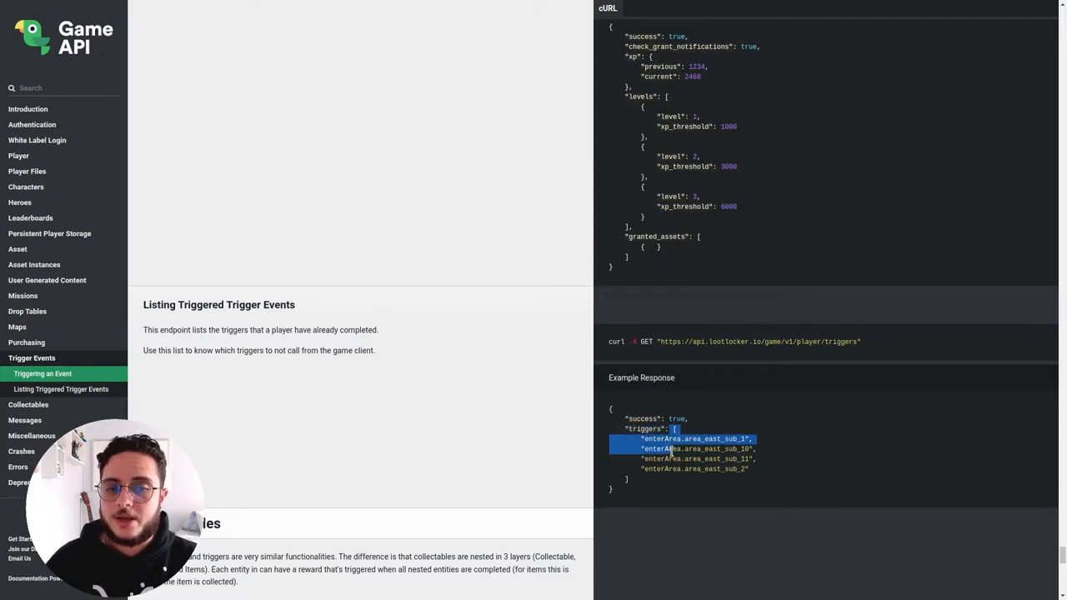
left_click(649, 486)
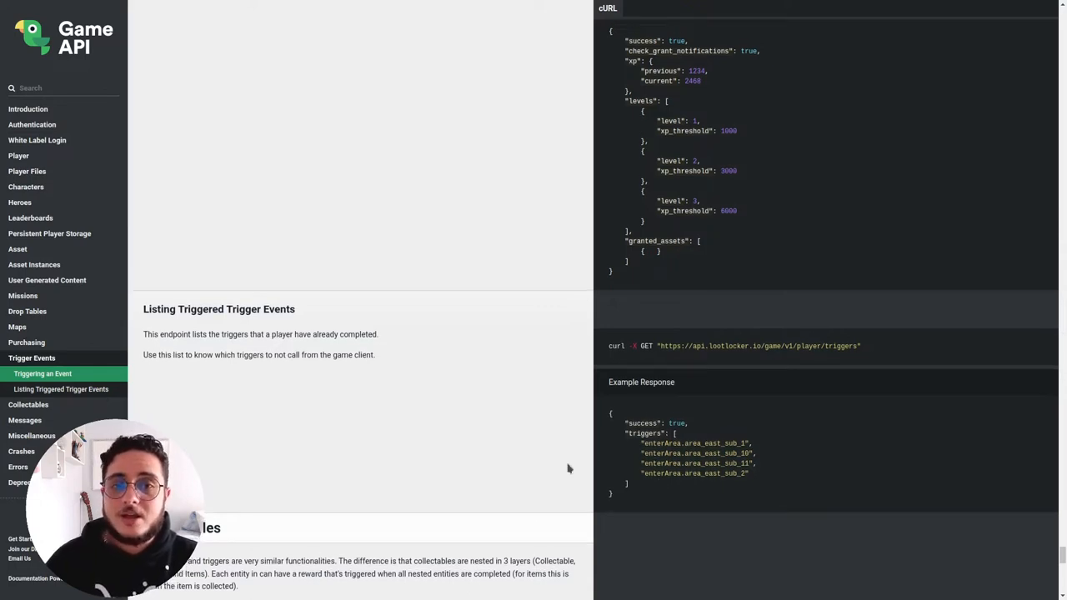
scroll(569, 468, "up", 3)
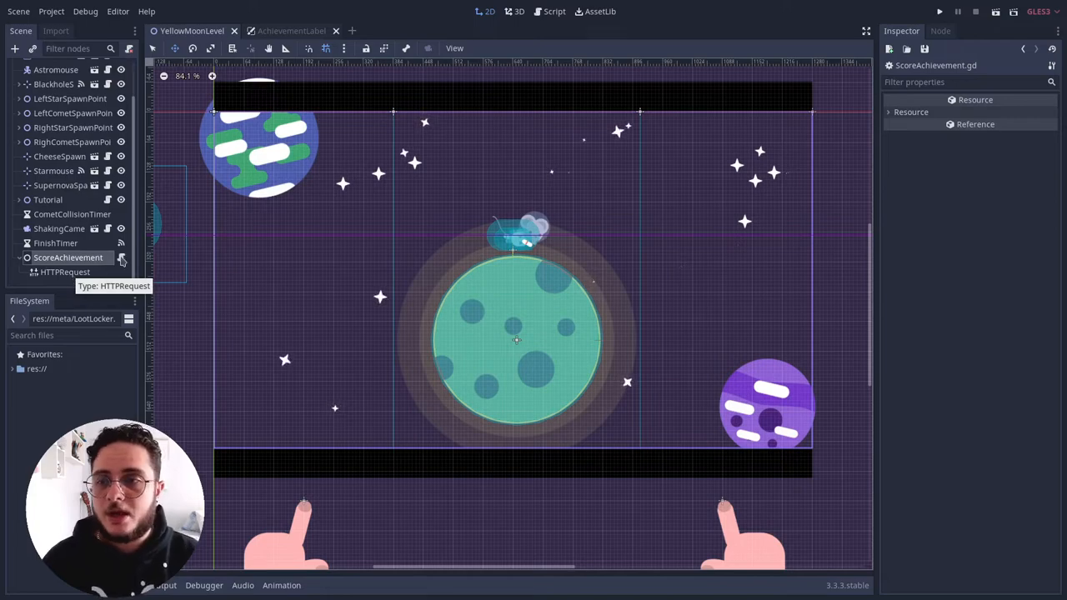
- Open ScoreAchievement.gd from the ScoreAchievement node's script icon
left_click(121, 259)
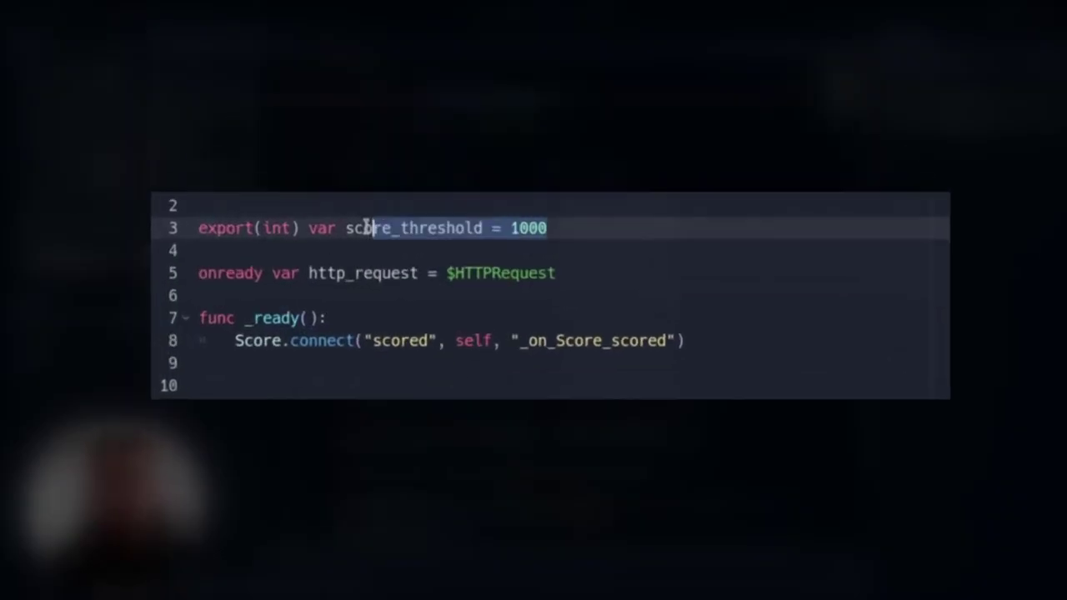
- Highlight the score_threshold = 1000 declaration and the Score.connect scored callback line
left_click_drag(546, 98, 409, 98)
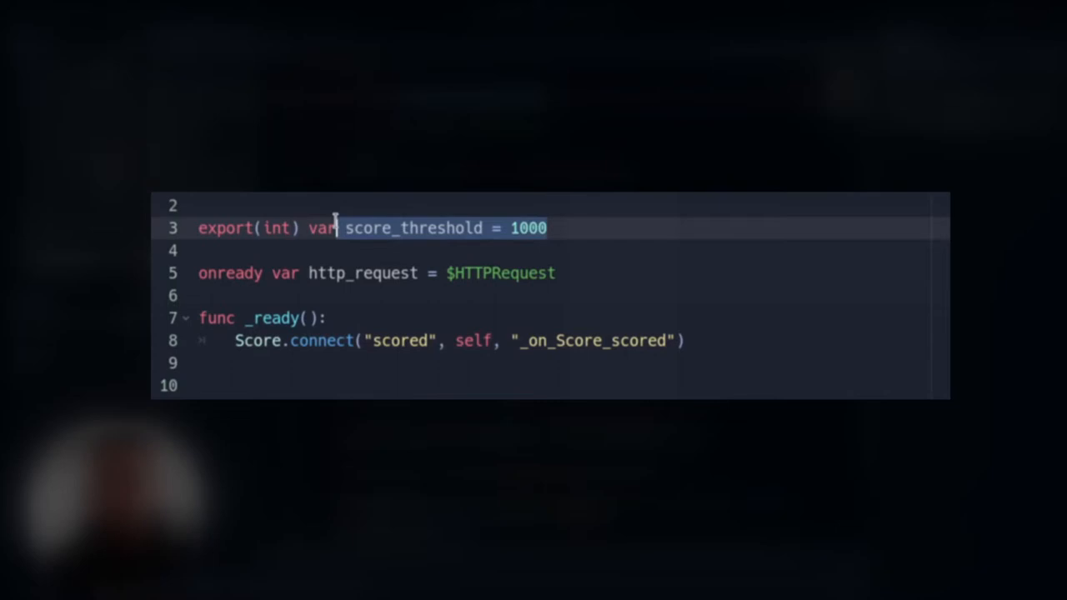
left_click_drag(351, 227, 344, 227)
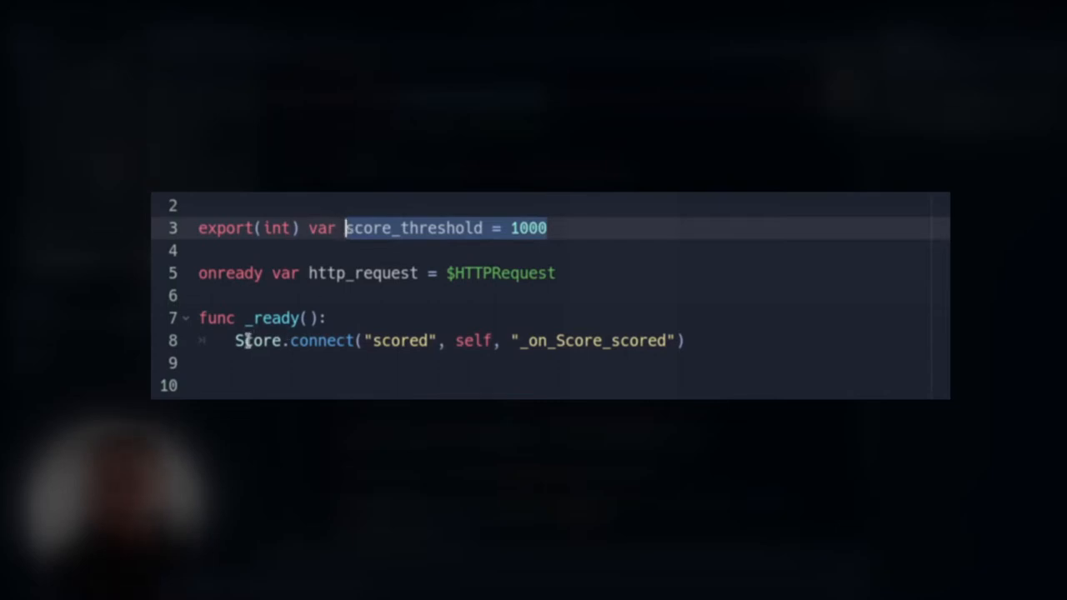
left_click_drag(235, 340, 685, 340)
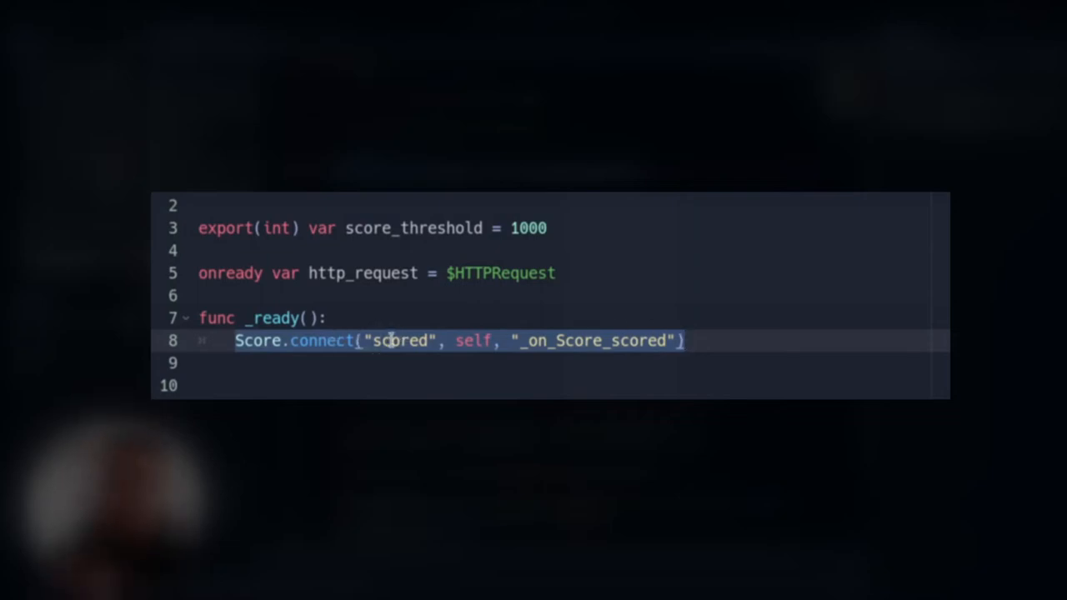
double_click(387, 340)
left_click(405, 340)
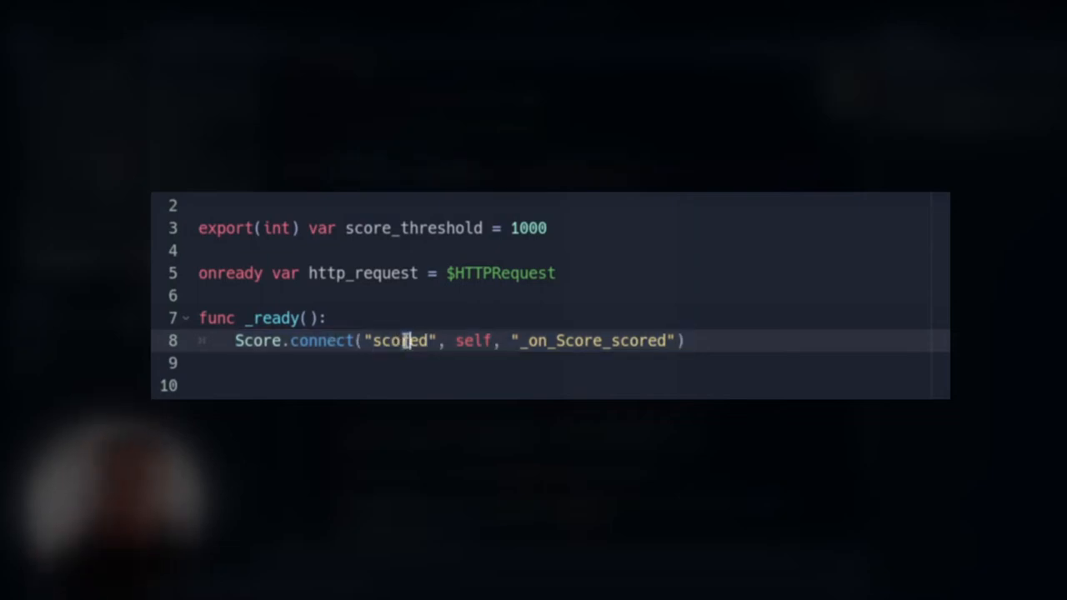
double_click(578, 340)
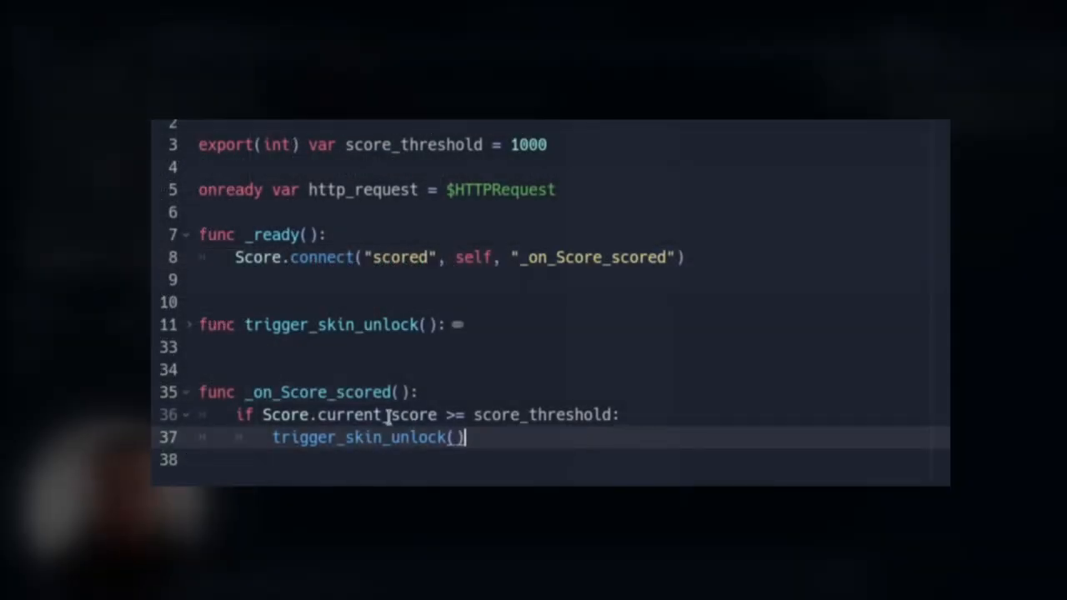
- Highlight the current_score versus score_threshold check and the trigger_skin_unlock call
double_click(379, 414)
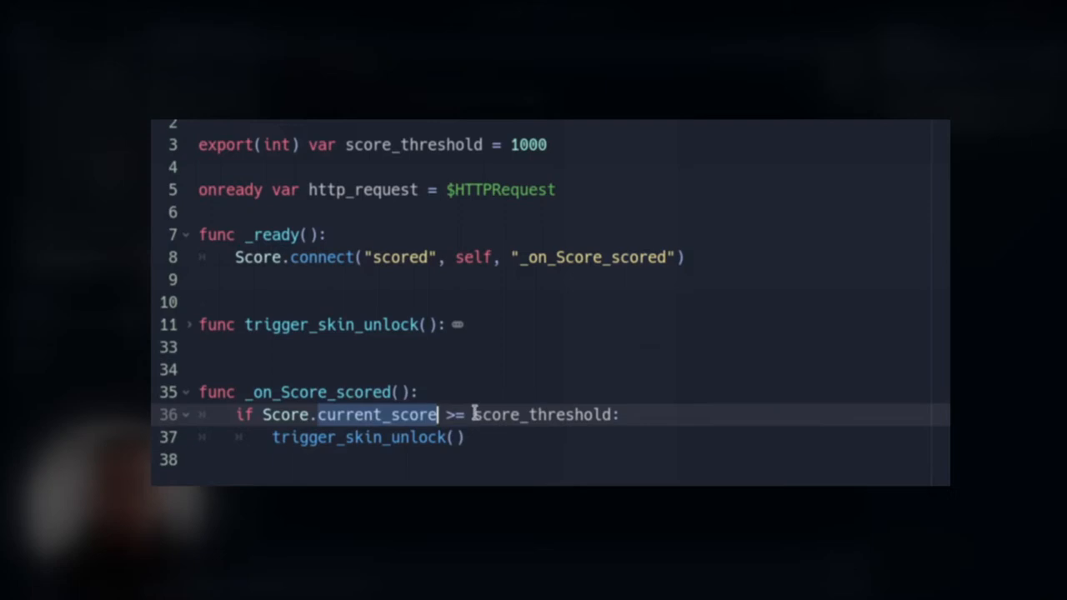
mouse_move(473, 415)
left_mouse_down()
mouse_move(533, 414)
mouse_move(480, 414)
left_mouse_up()
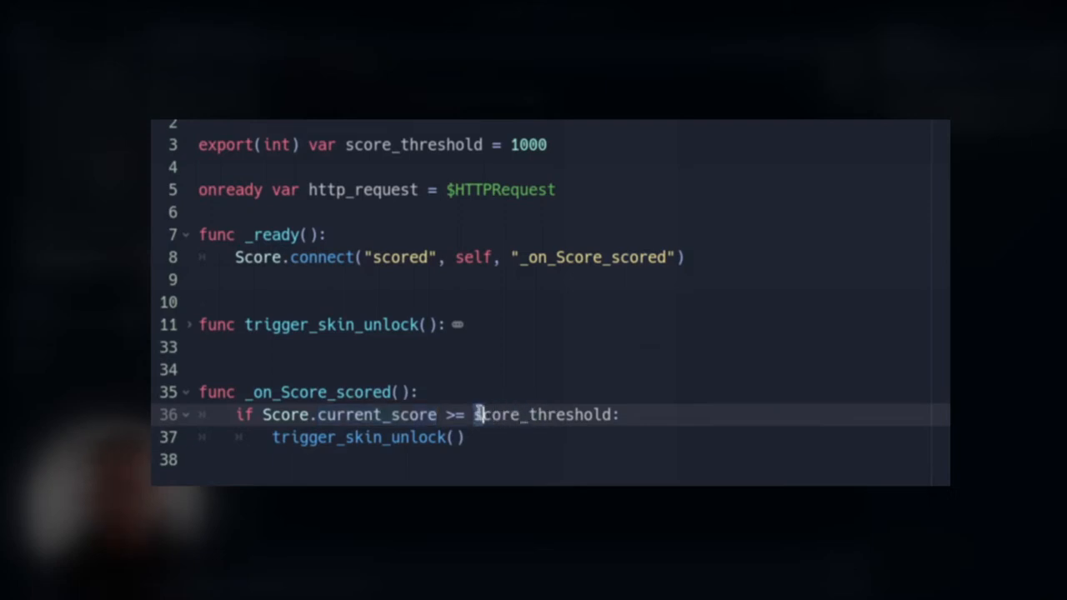
double_click(508, 414)
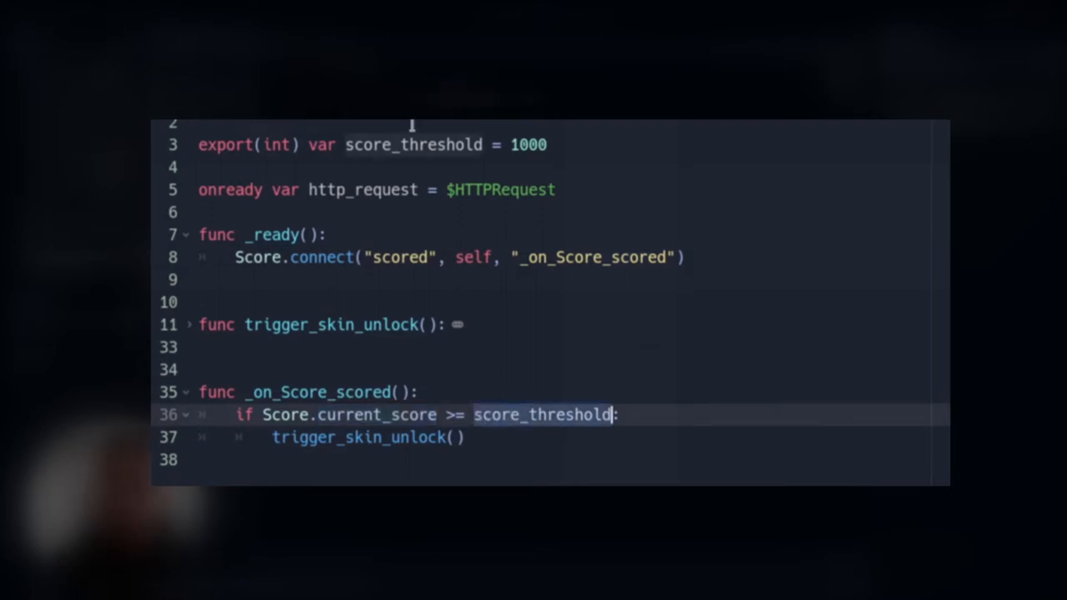
left_click(397, 144)
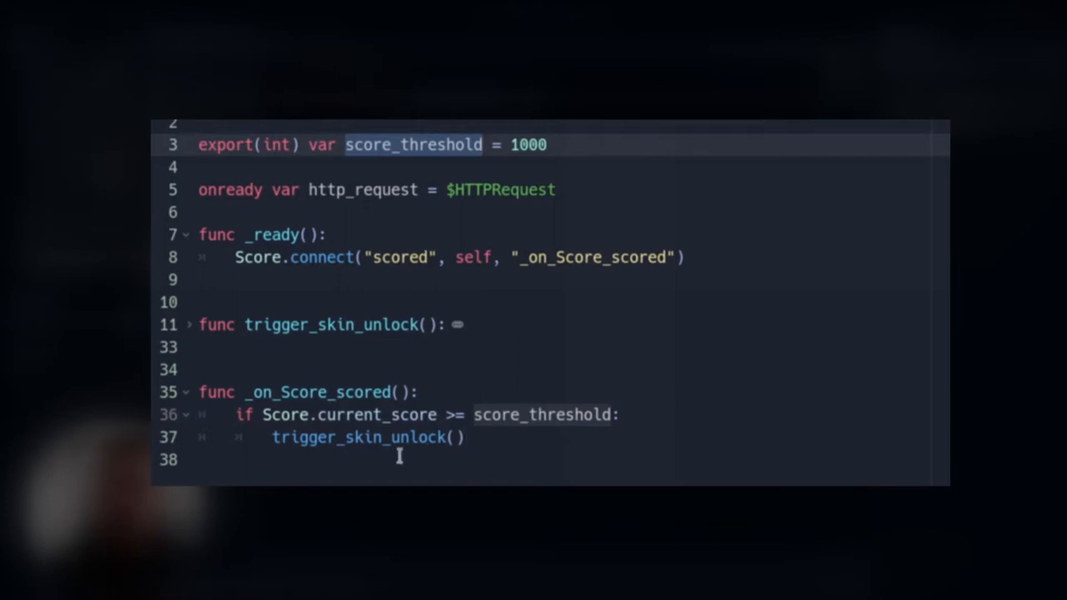
left_click(367, 439)
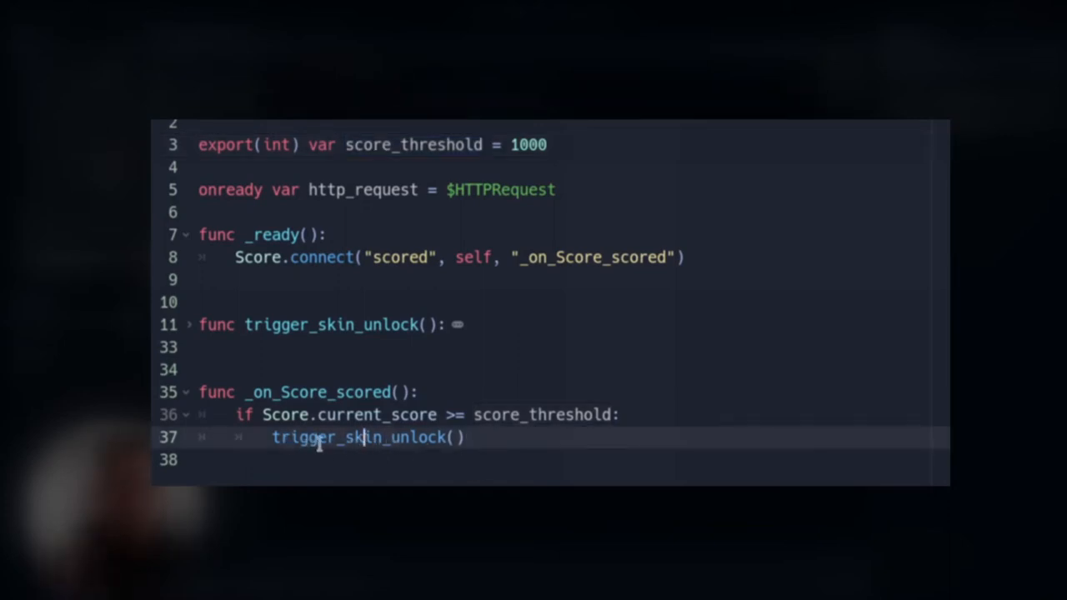
- Fold _on_Score_scored and _ready, leaving trigger_skin_unlock expanded
left_click(186, 392)
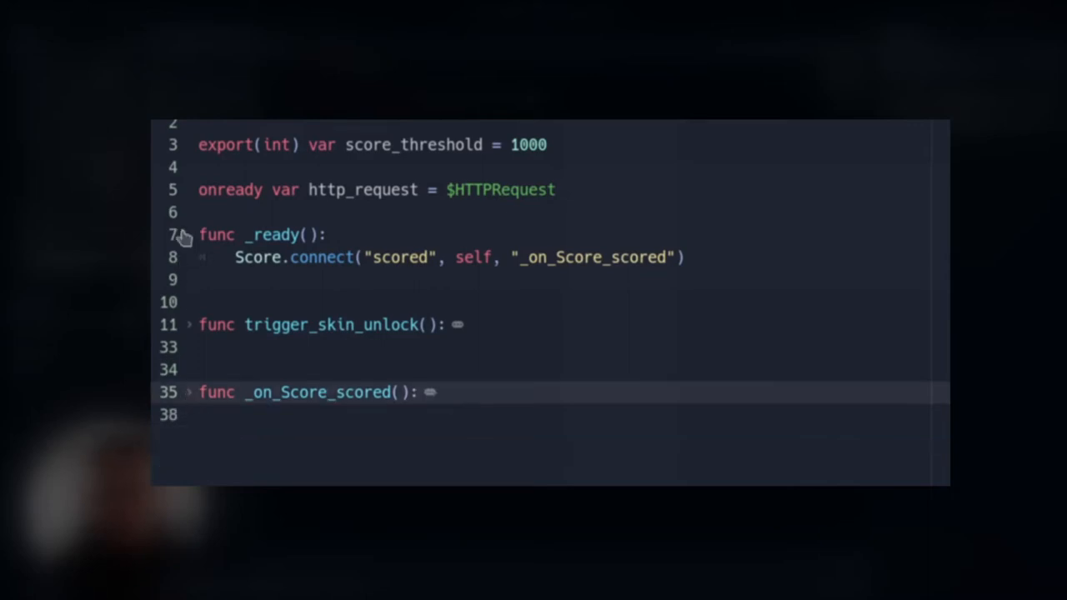
left_click(187, 235)
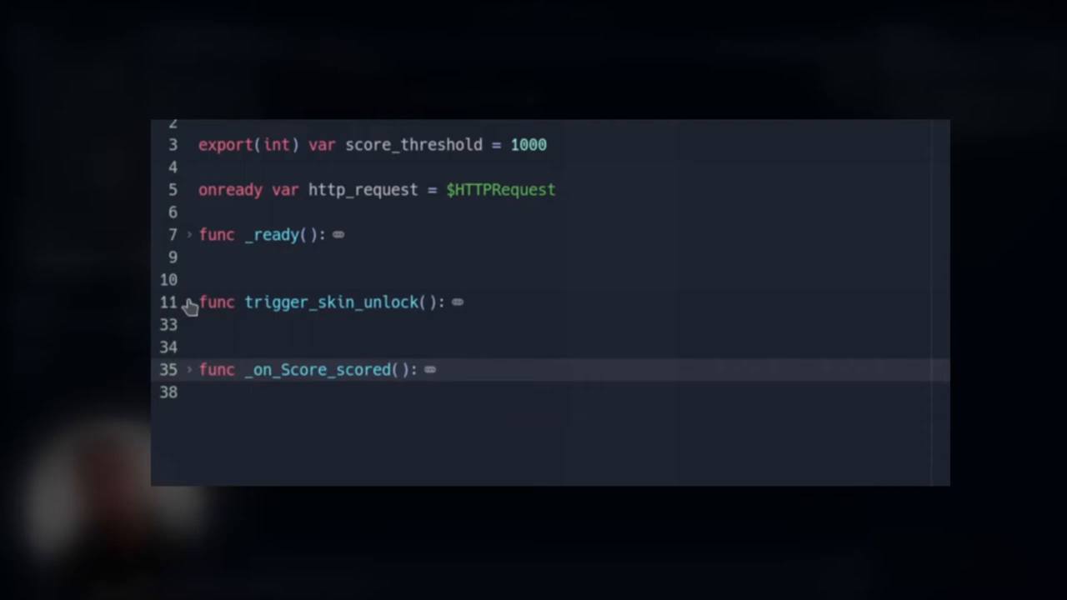
left_click(190, 303)
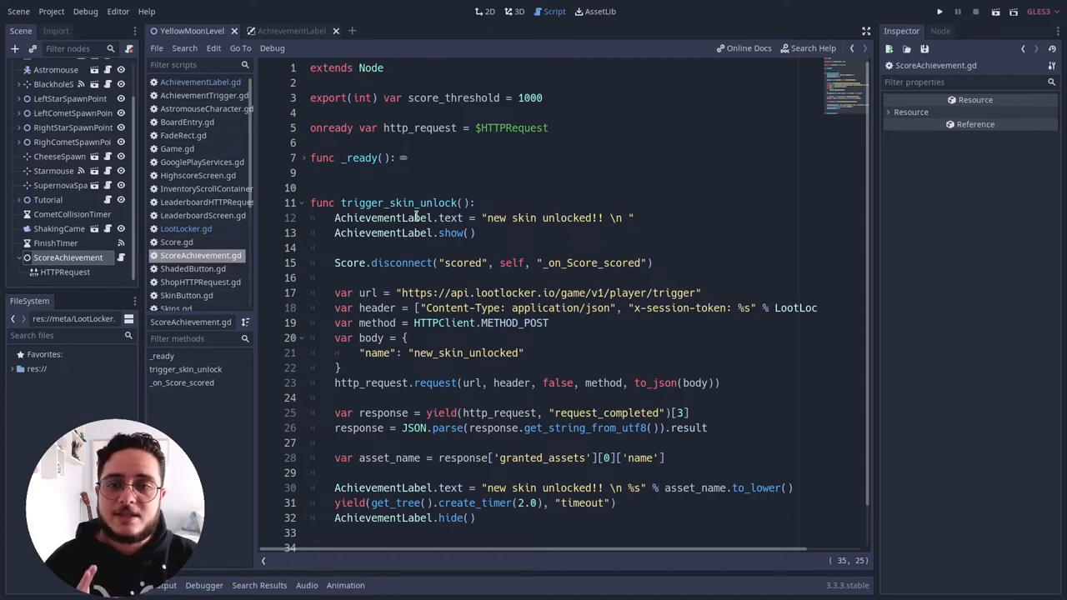
- Switch to the AchievementLabel scene and play its appear animation
left_click(292, 31)
left_click(485, 11)
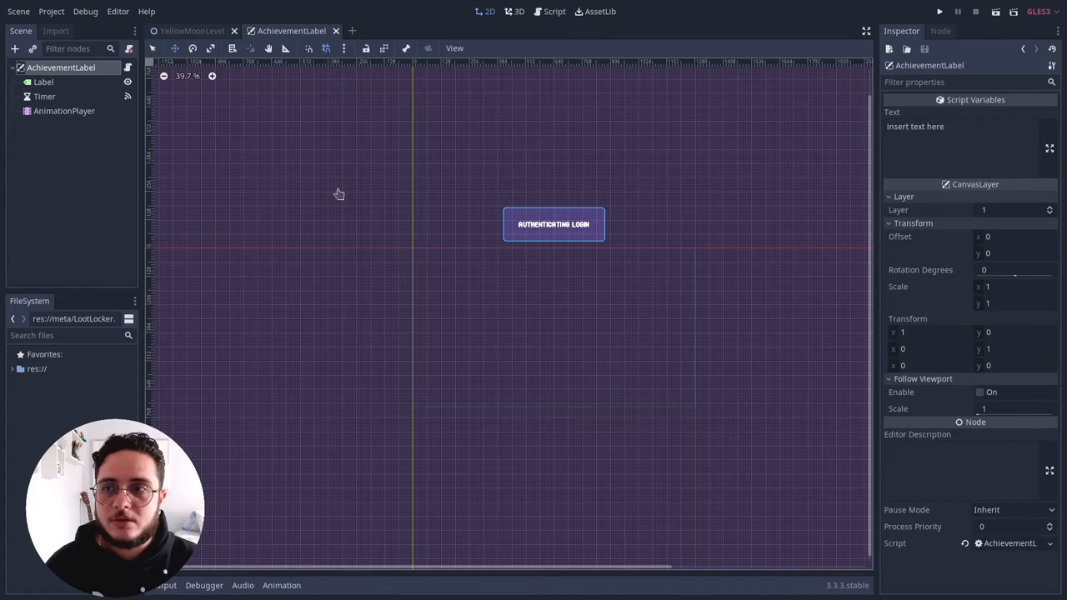
left_click(45, 82)
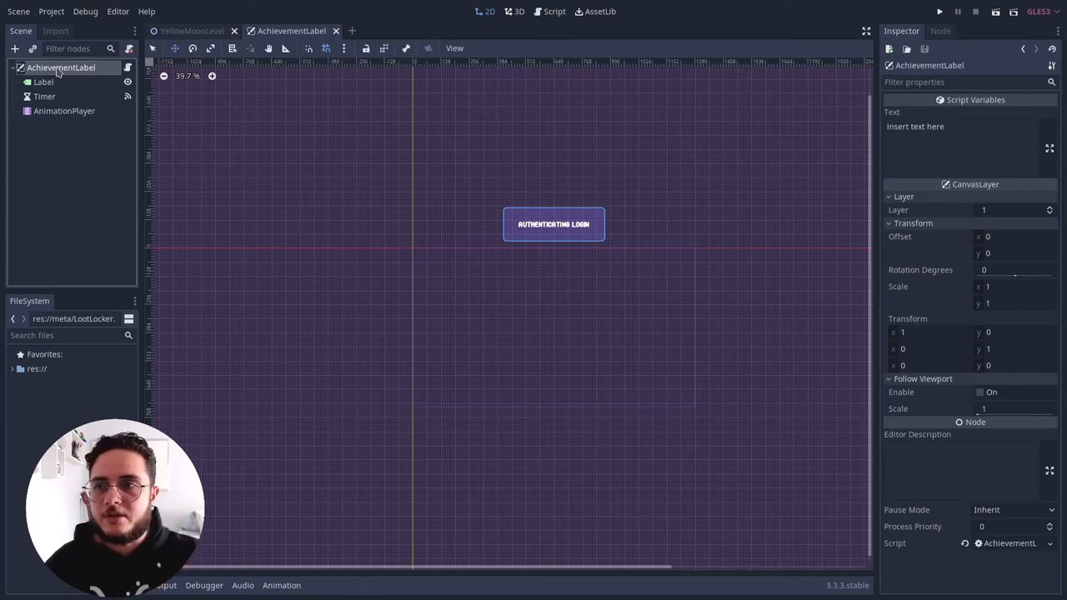
left_click(64, 111)
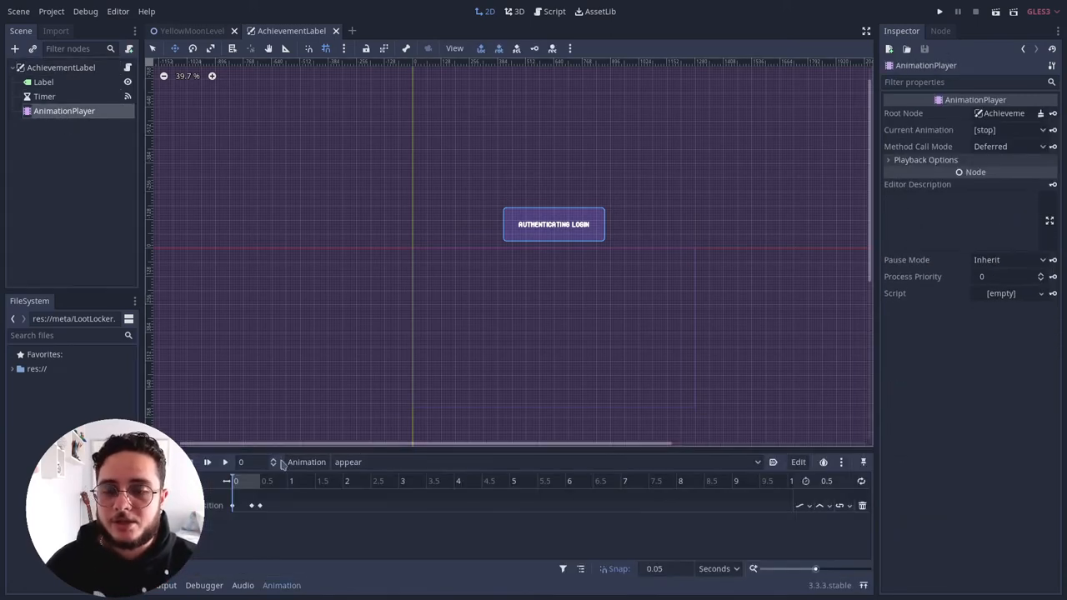
left_click(208, 463)
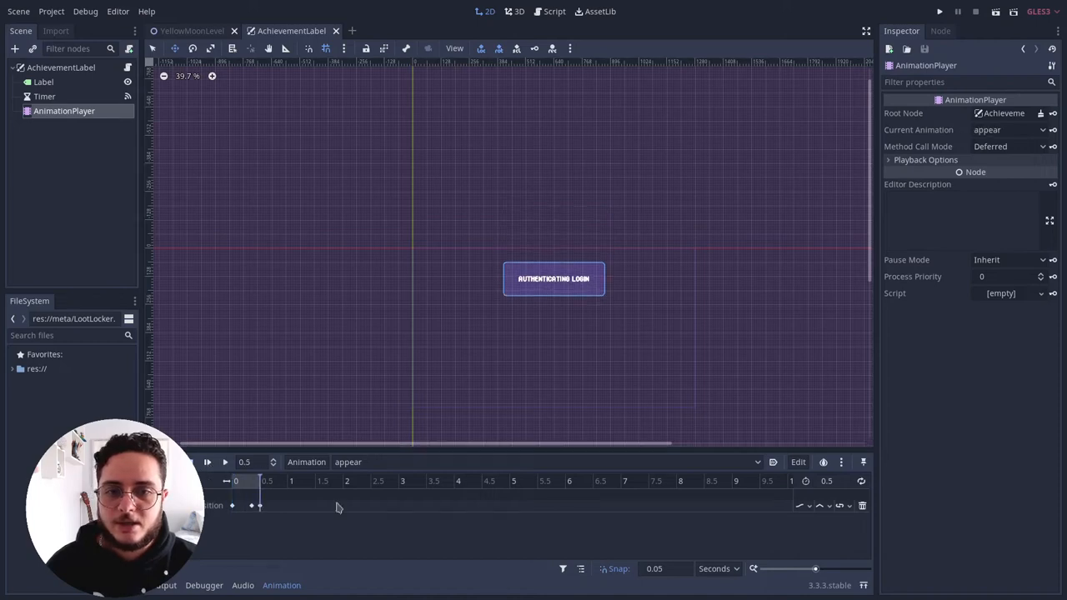
- Preview the disappear animation, check the label's default text, and return to YellowMoonLevel
left_click(542, 462)
left_click(366, 491)
left_click(207, 463)
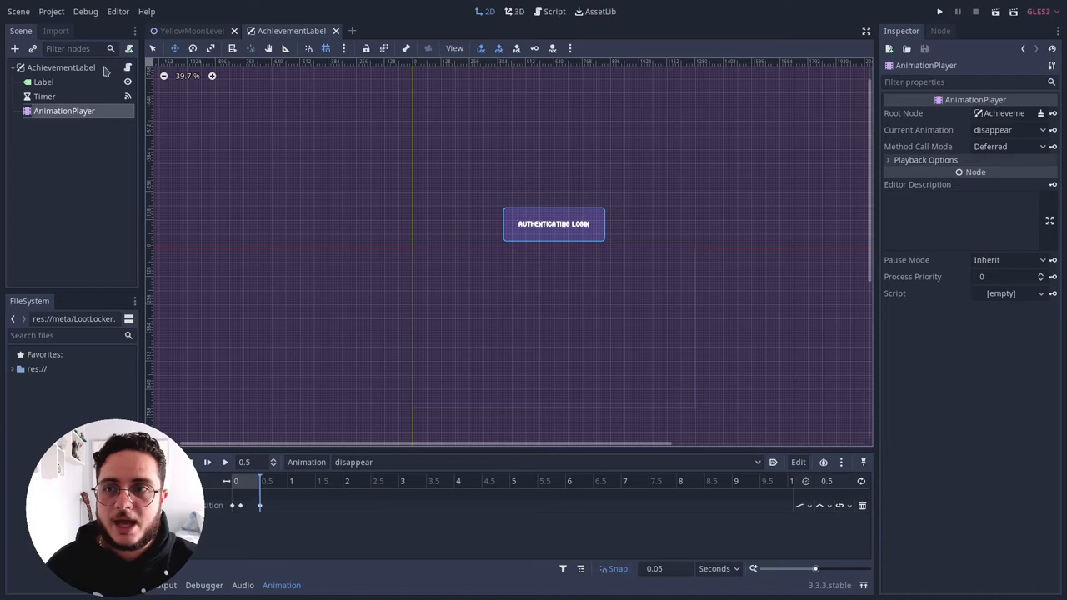
left_click(75, 67)
left_click(961, 141)
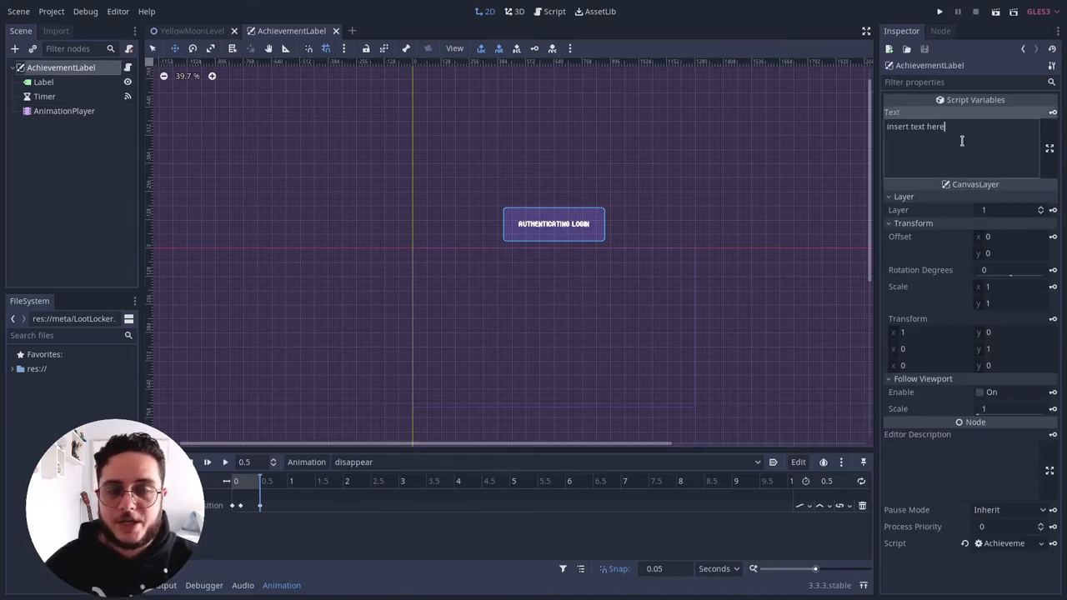
left_click(192, 31)
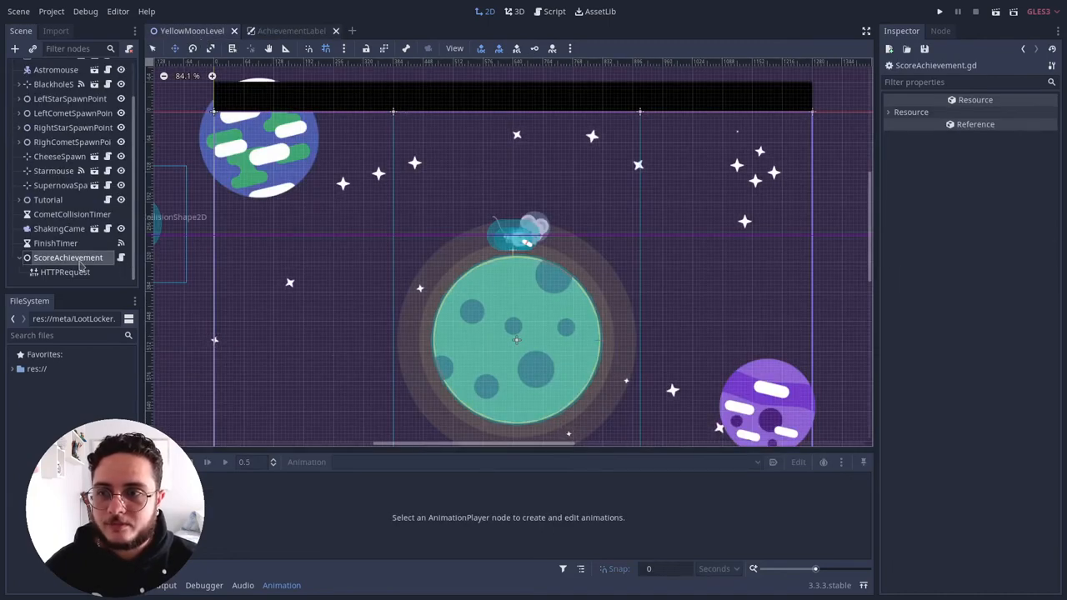
left_click(122, 258)
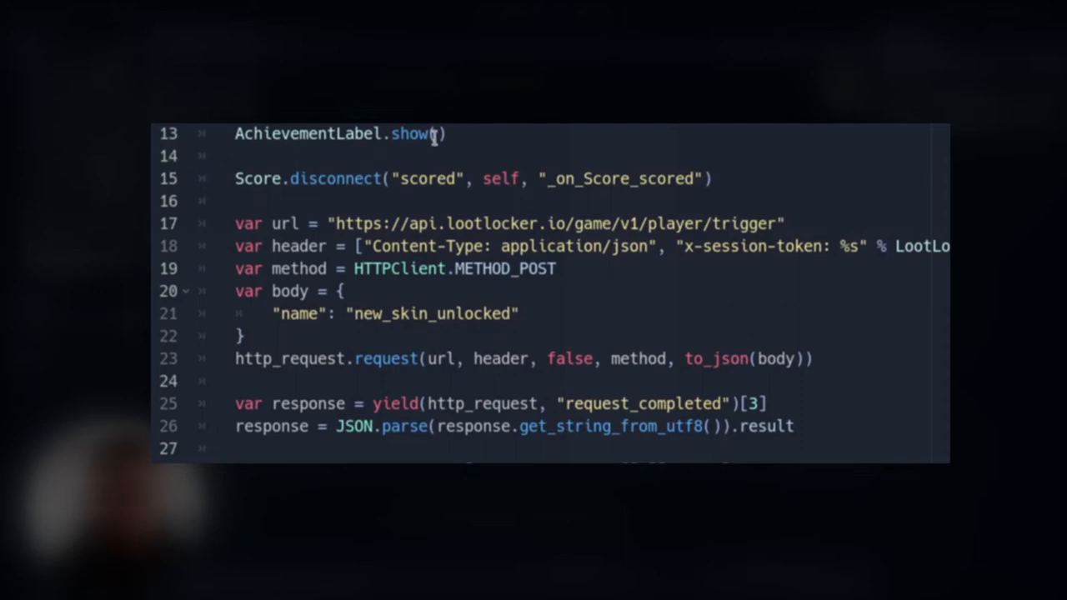
left_click_drag(447, 133, 227, 132)
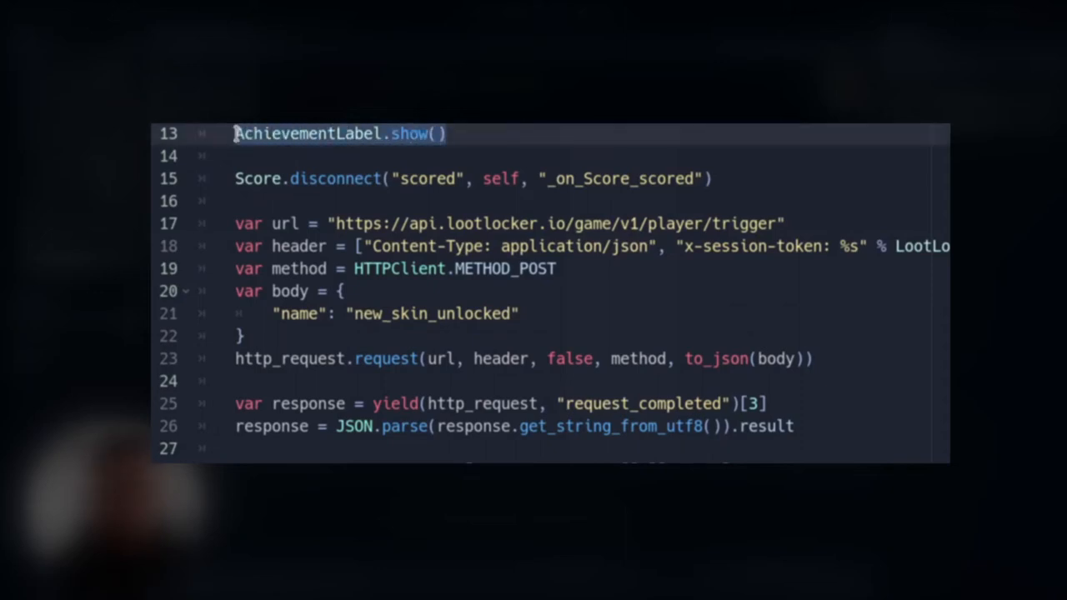
left_click_drag(236, 178, 737, 179)
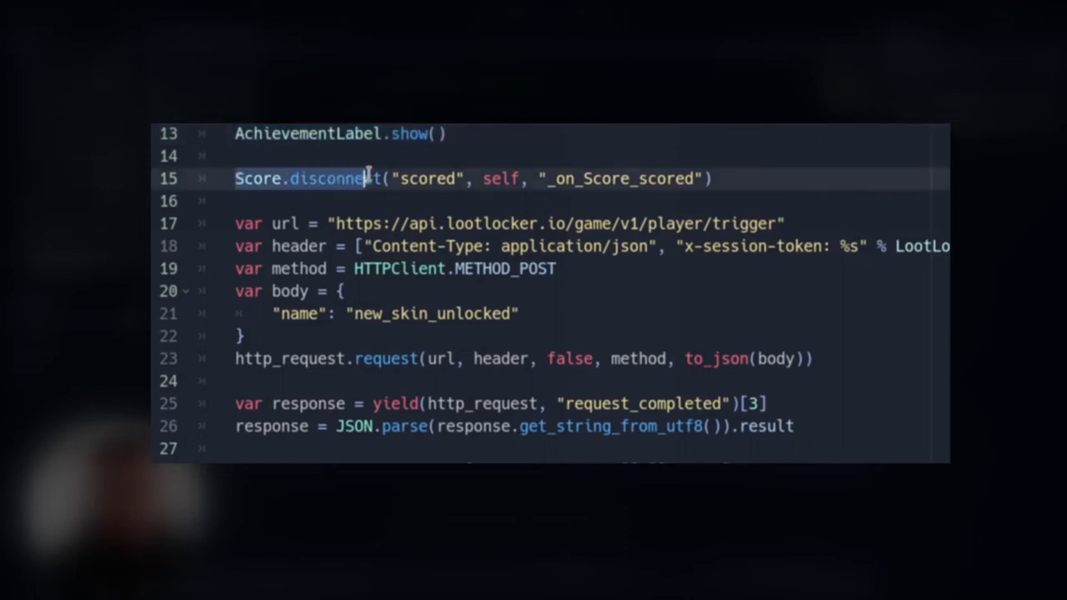
left_click(737, 178)
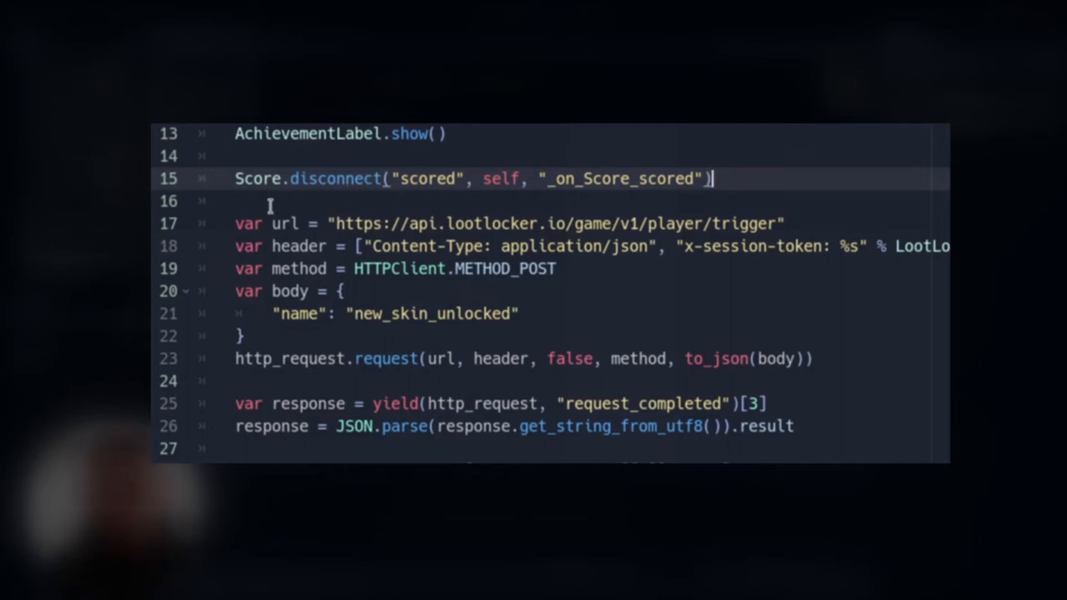
scroll(270, 204, "down", 3)
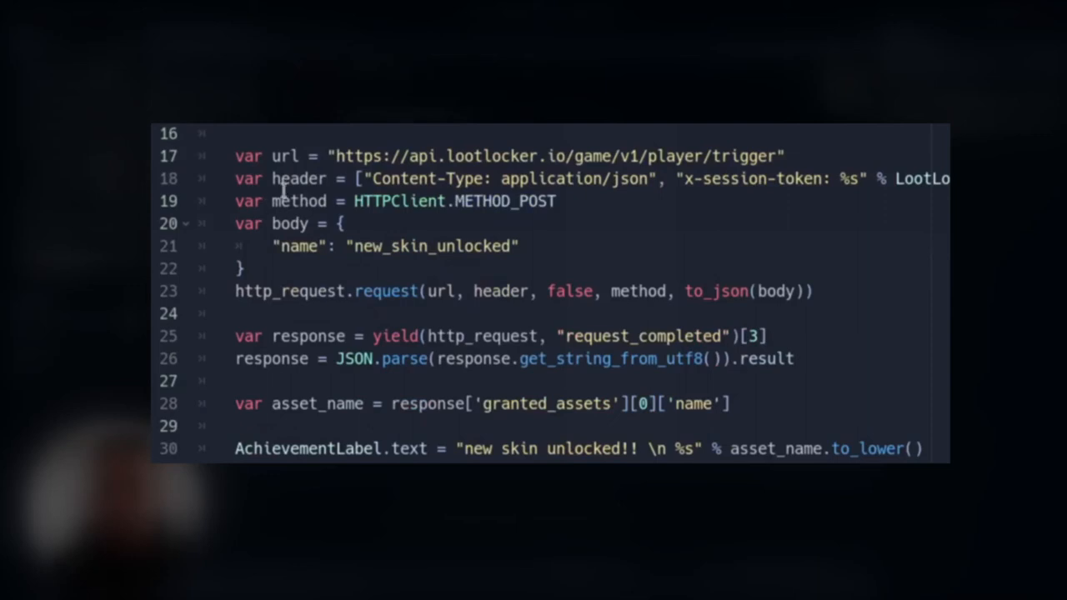
double_click(283, 155)
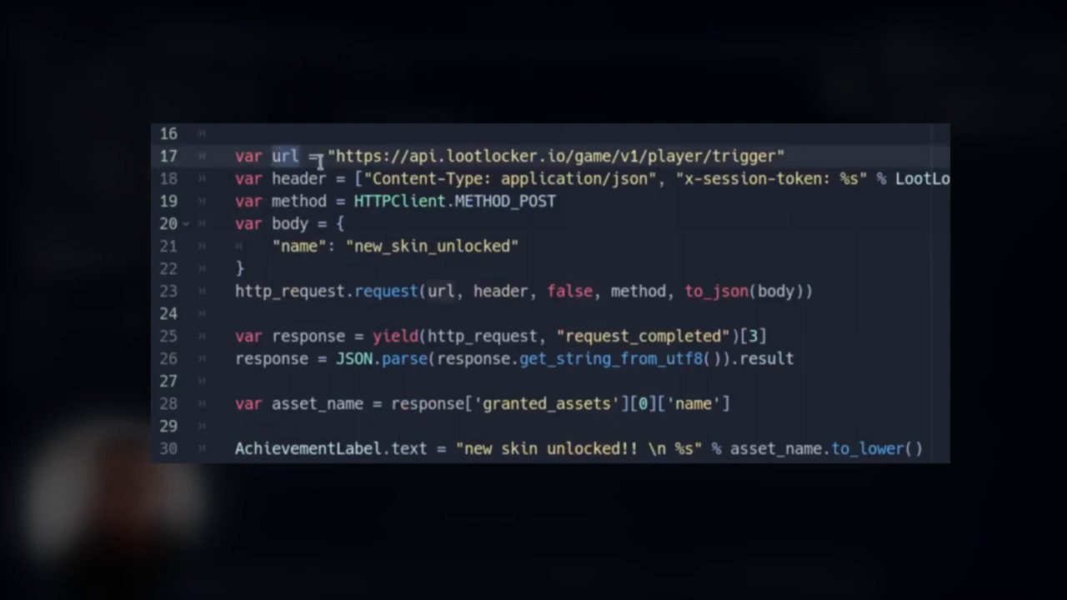
double_click(735, 155)
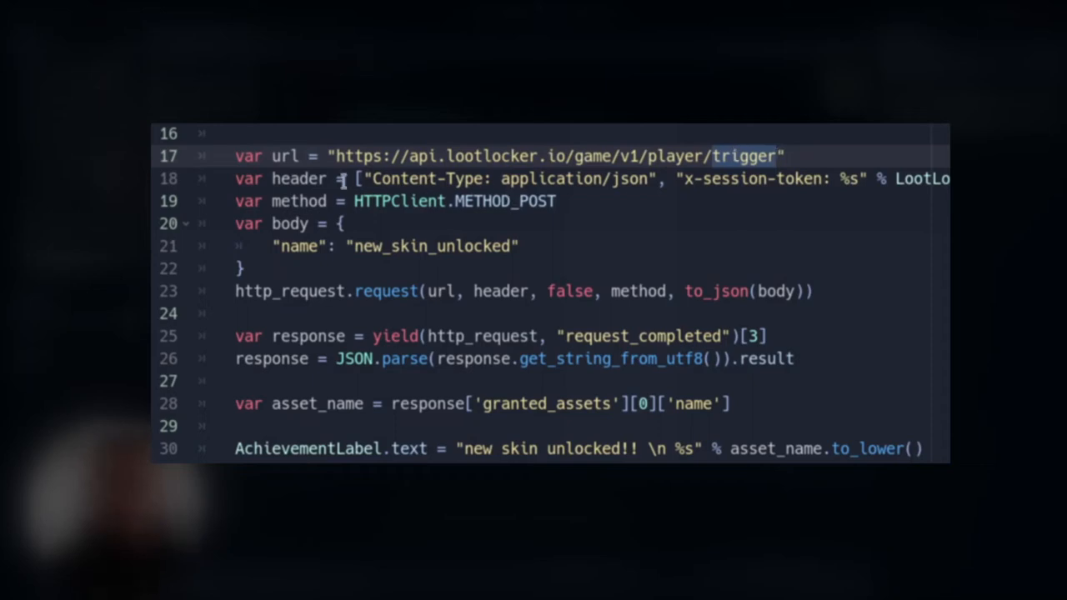
double_click(298, 178)
double_click(405, 178)
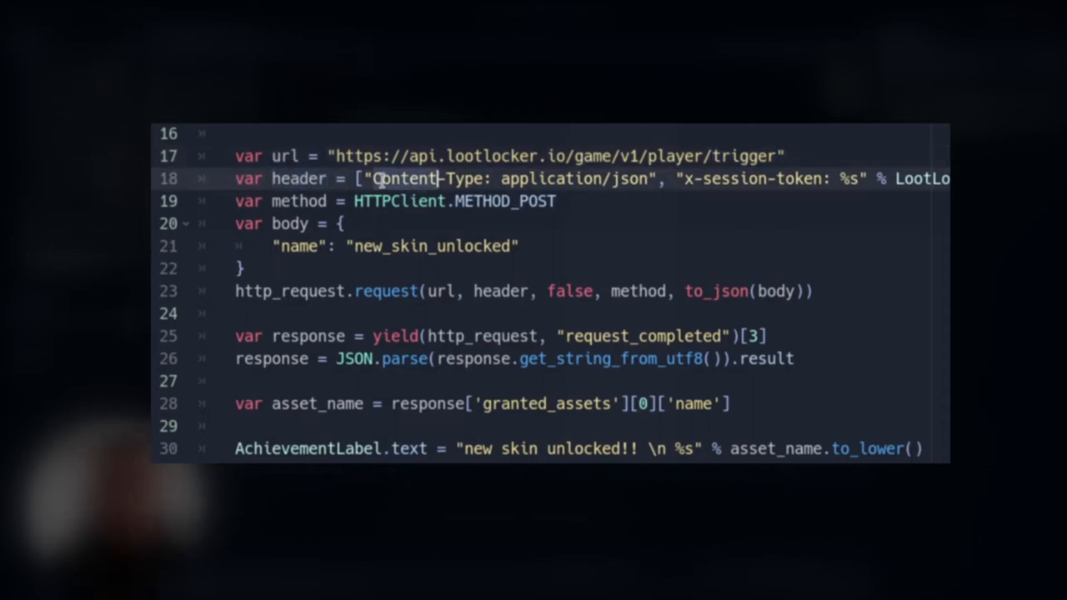
double_click(550, 179)
double_click(623, 179)
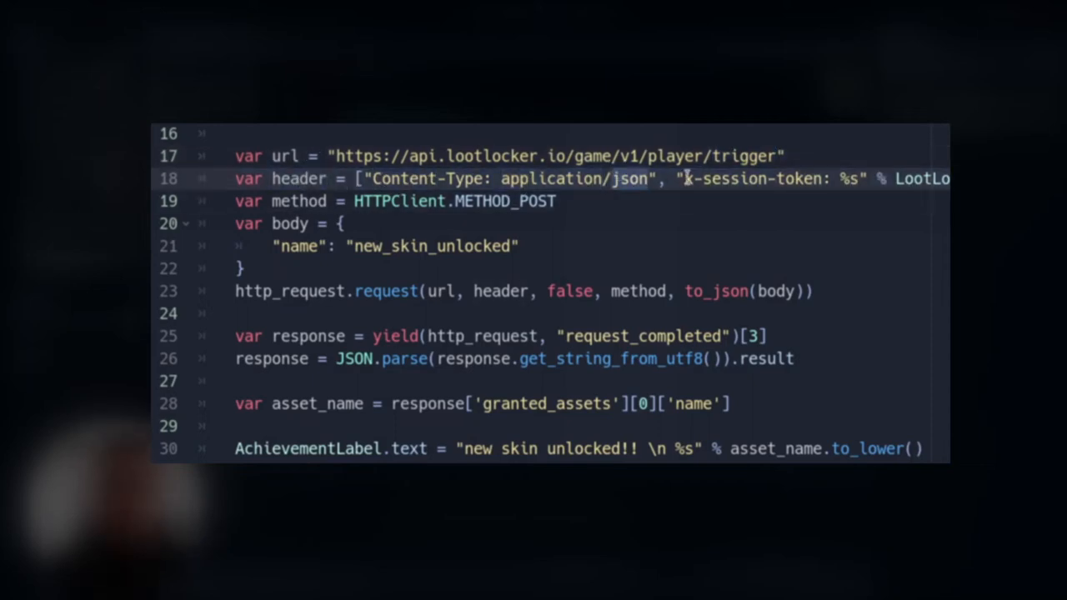
left_click(685, 178)
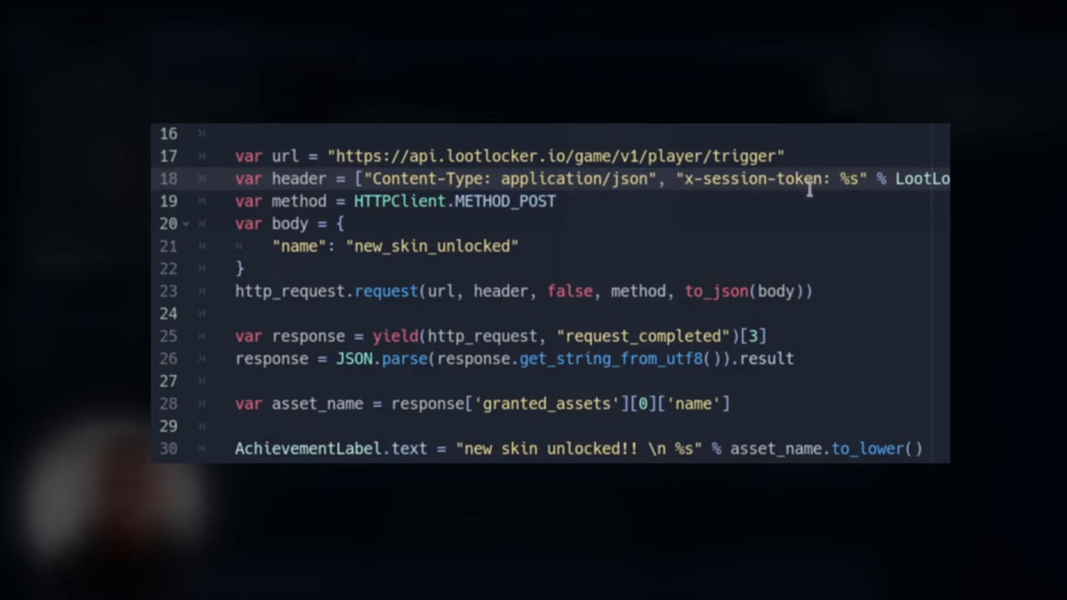
double_click(305, 200)
double_click(469, 200)
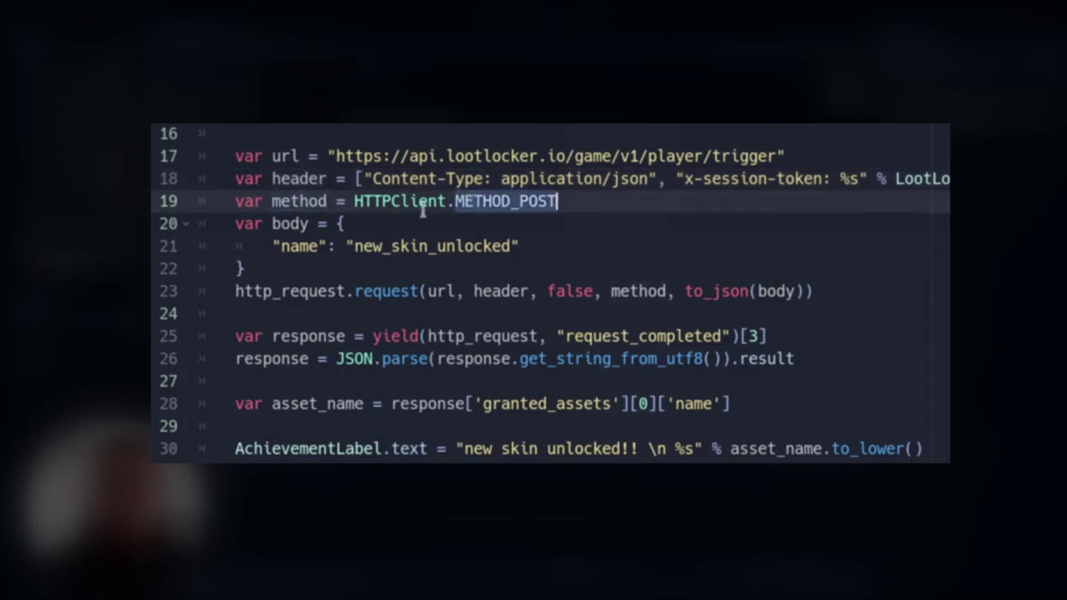
double_click(288, 223)
left_click(337, 222)
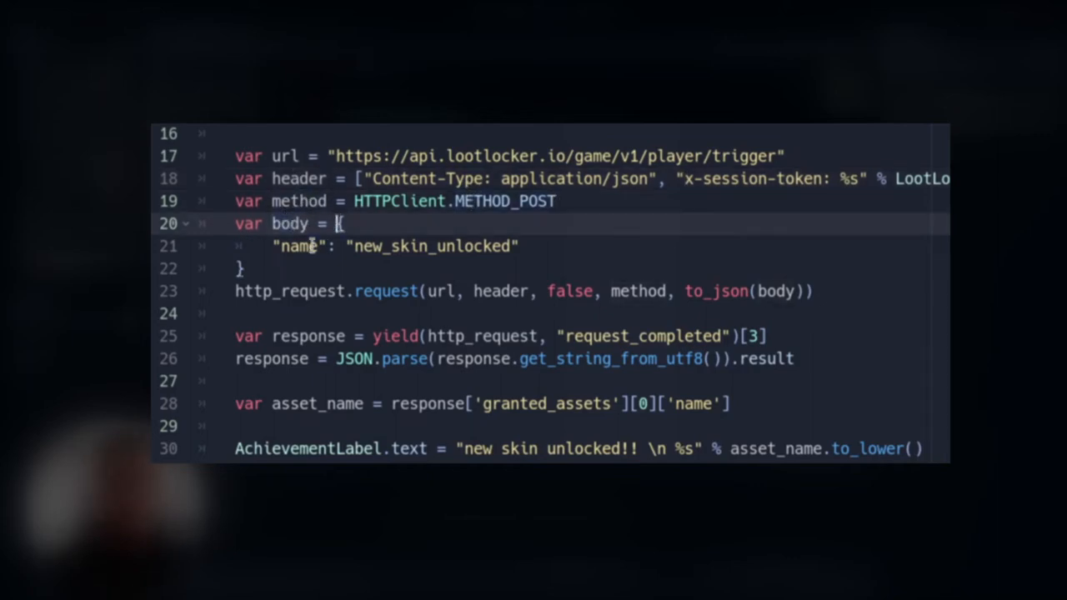
double_click(298, 246)
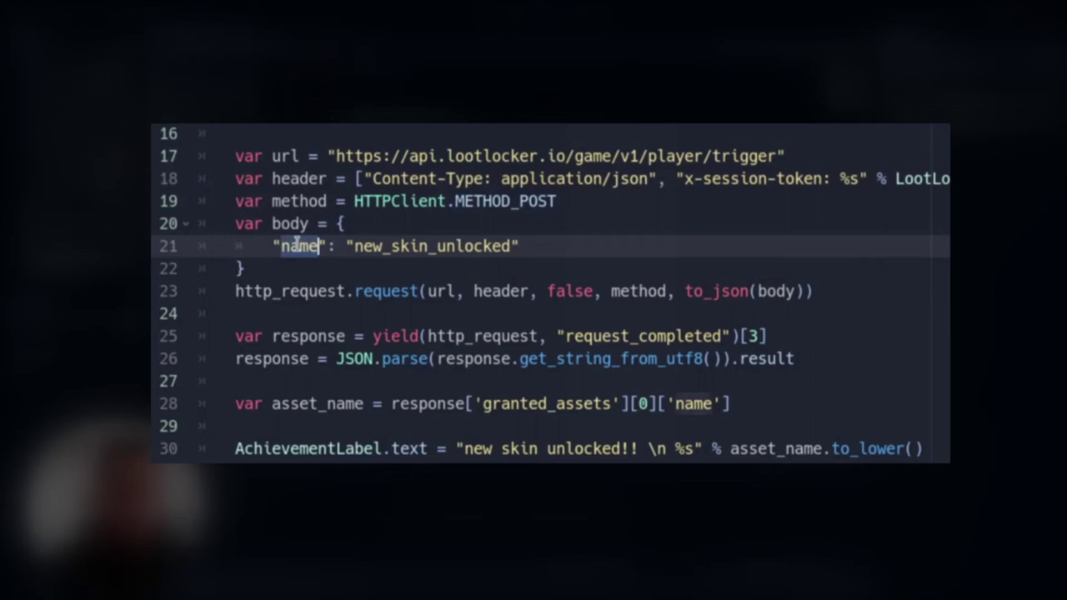
left_click(367, 245)
double_click(426, 245)
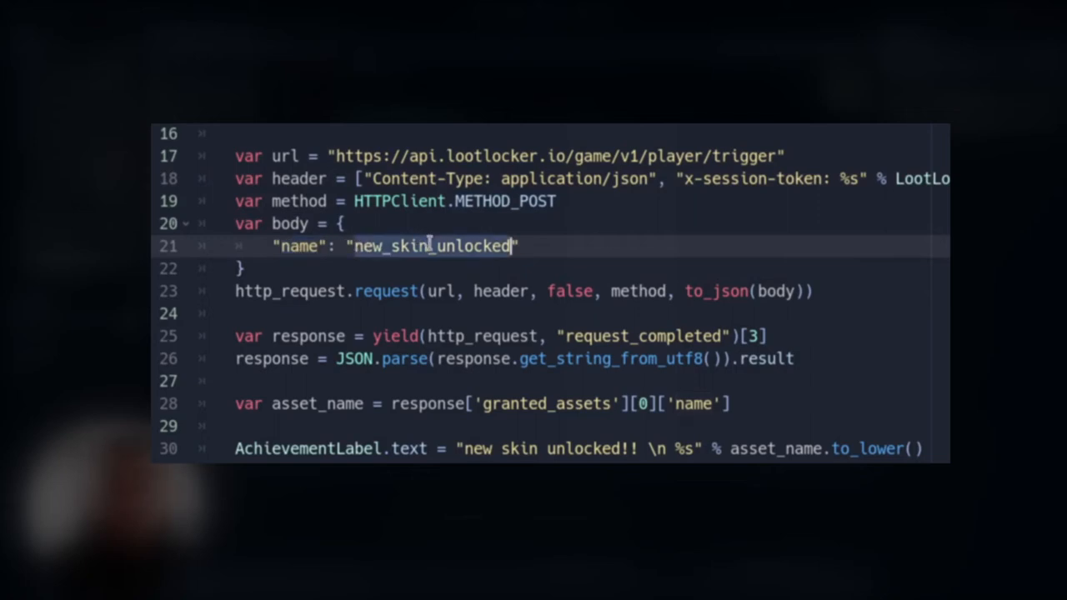
scroll(430, 245, "down", 3)
double_click(283, 223)
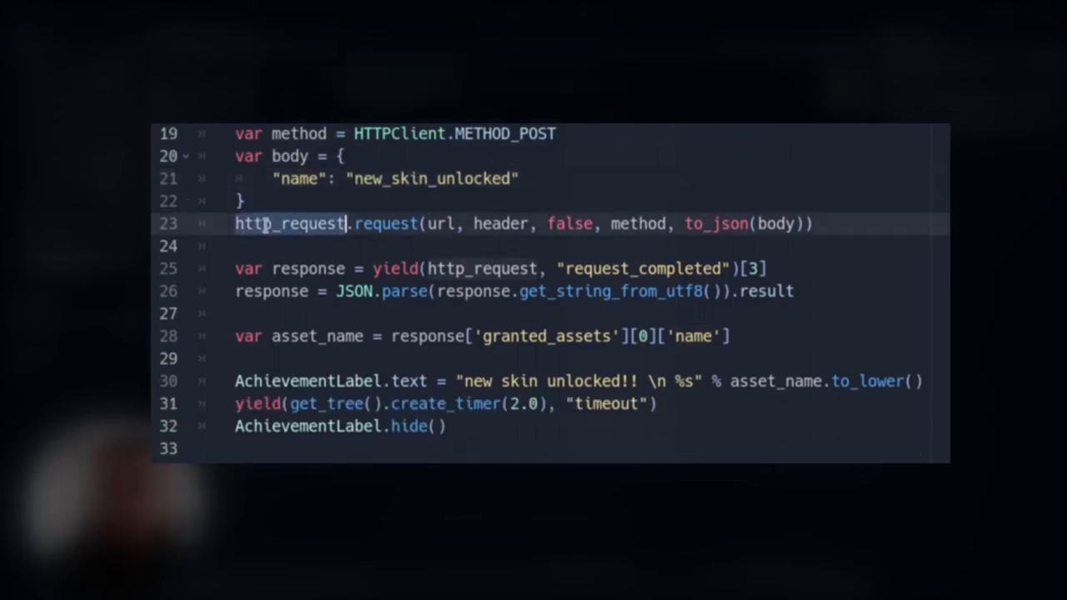
left_click(429, 228)
double_click(502, 223)
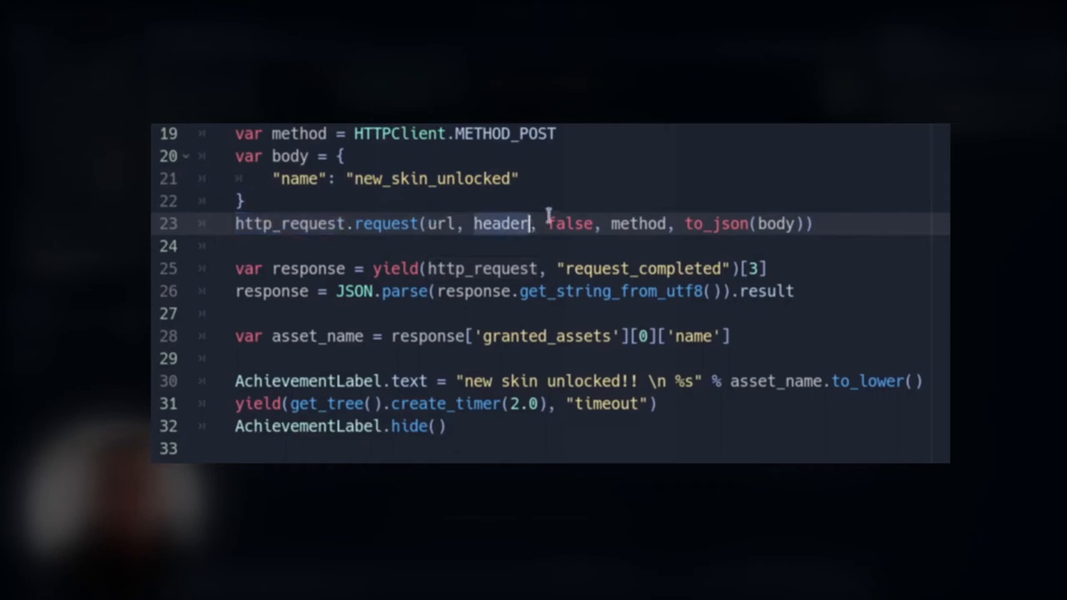
left_click(567, 222)
double_click(566, 223)
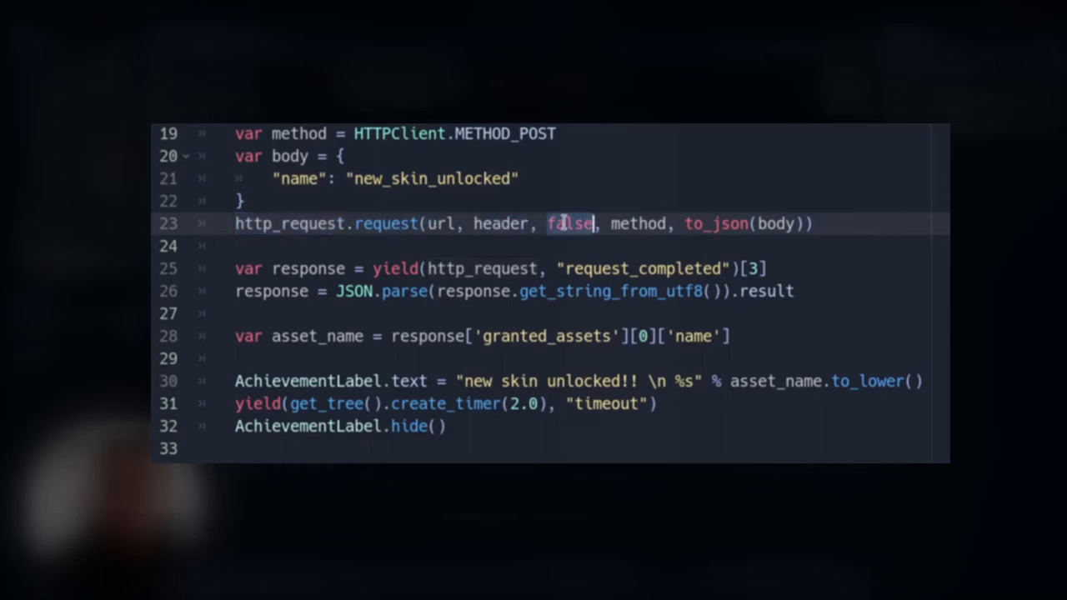
double_click(635, 223)
double_click(711, 223)
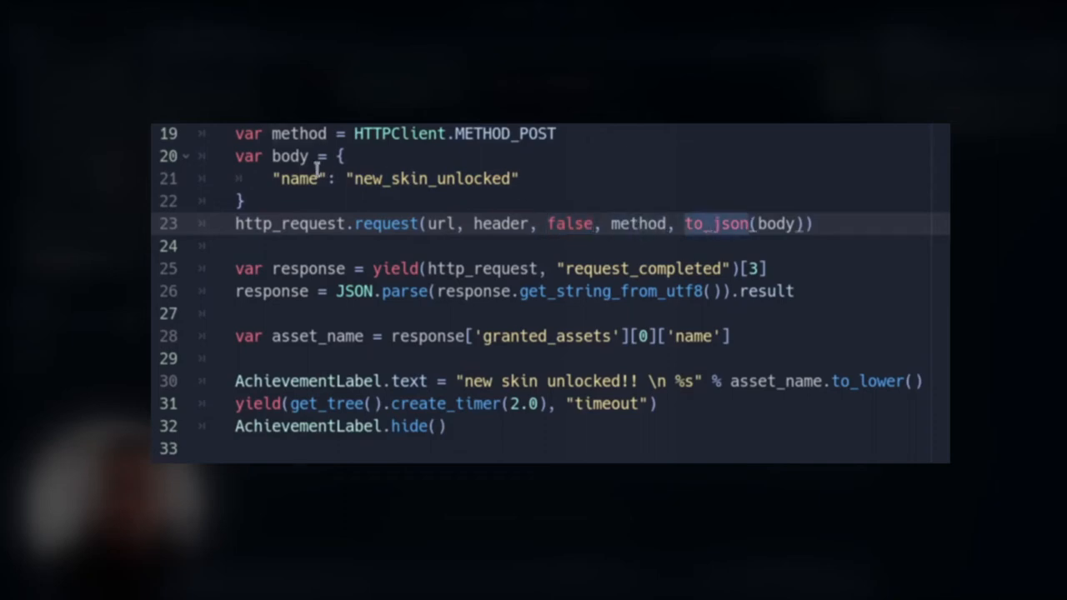
double_click(292, 156)
left_click(699, 222)
triple_click(700, 222)
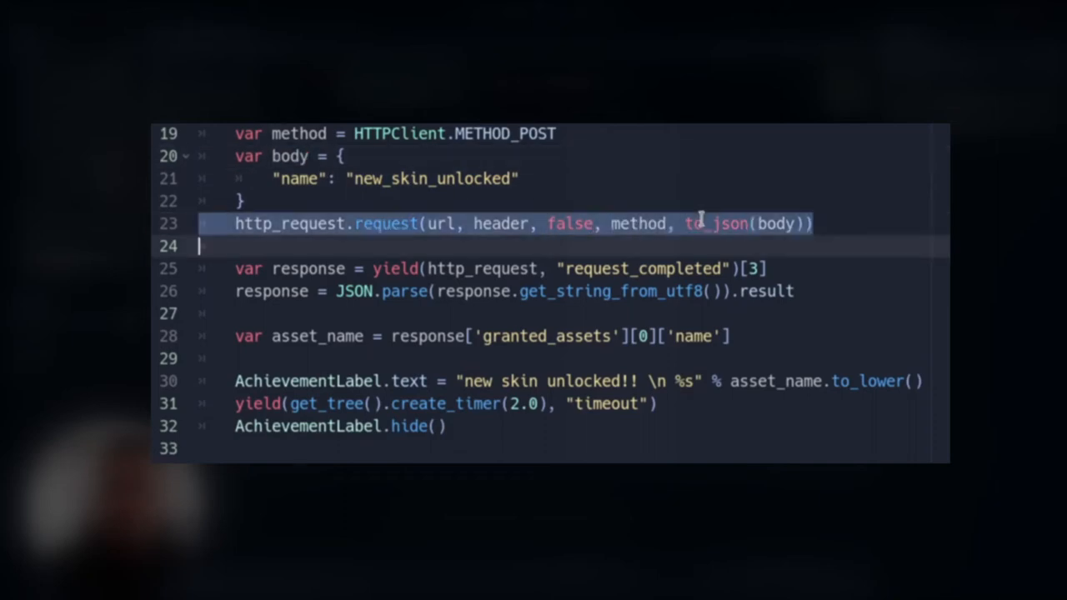
left_click(296, 269)
double_click(296, 268)
triple_click(388, 269)
double_click(388, 269)
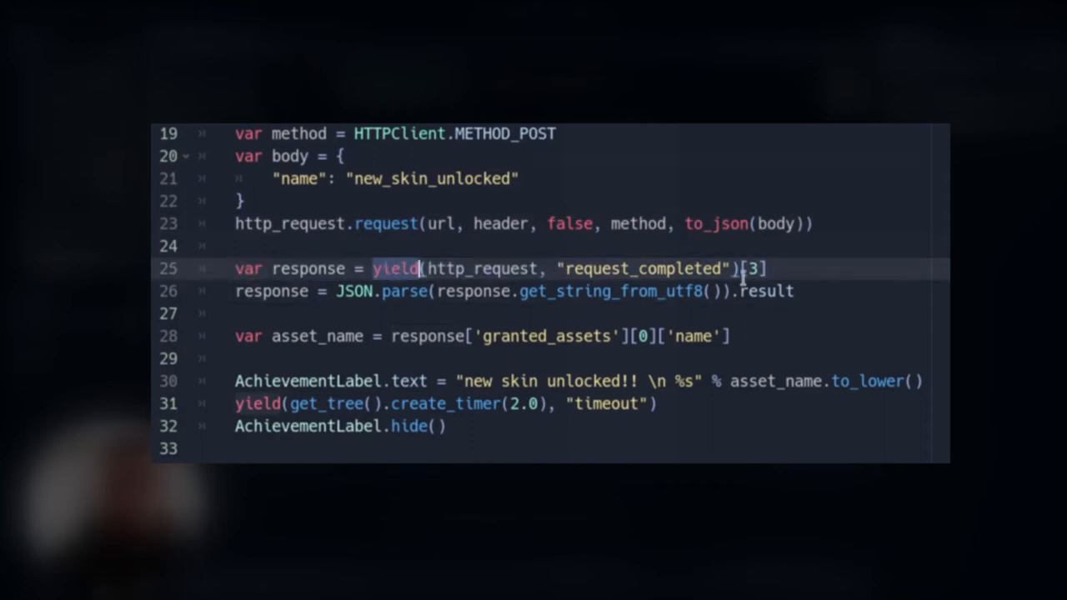
left_click(753, 269)
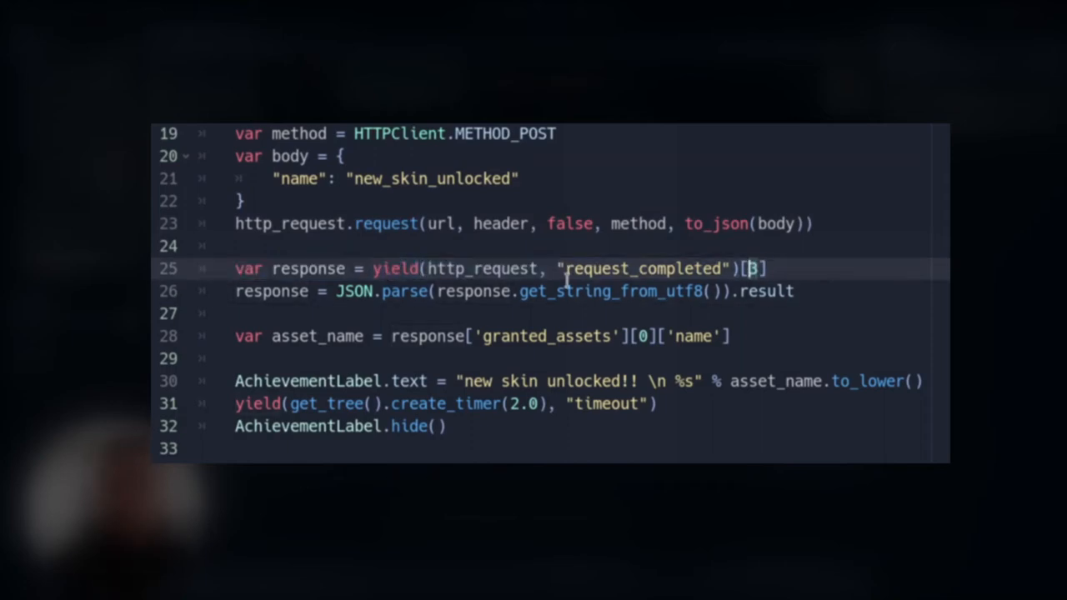
double_click(604, 269)
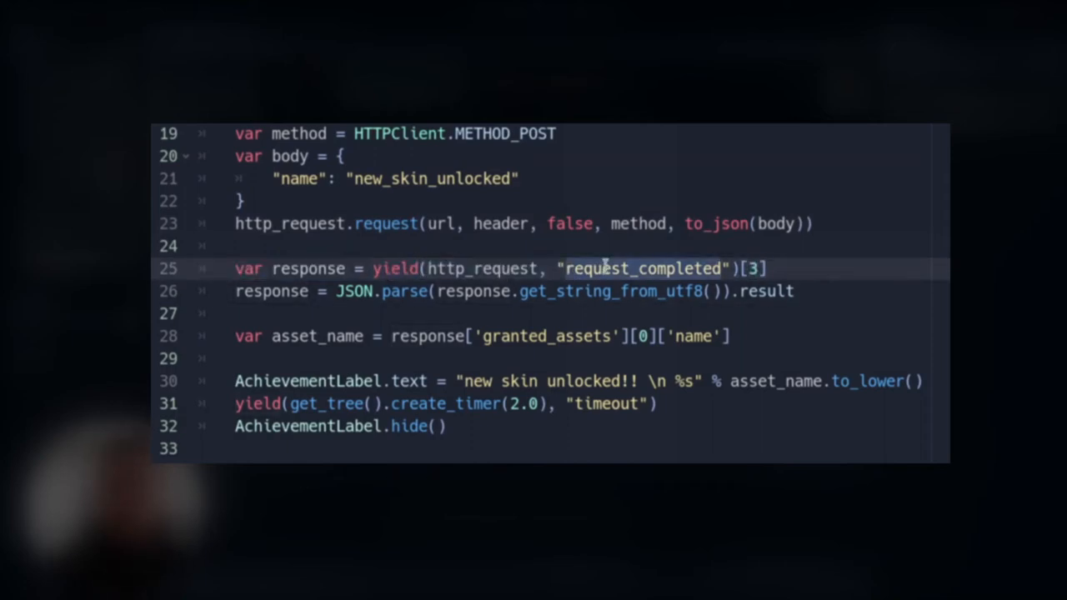
double_click(300, 268)
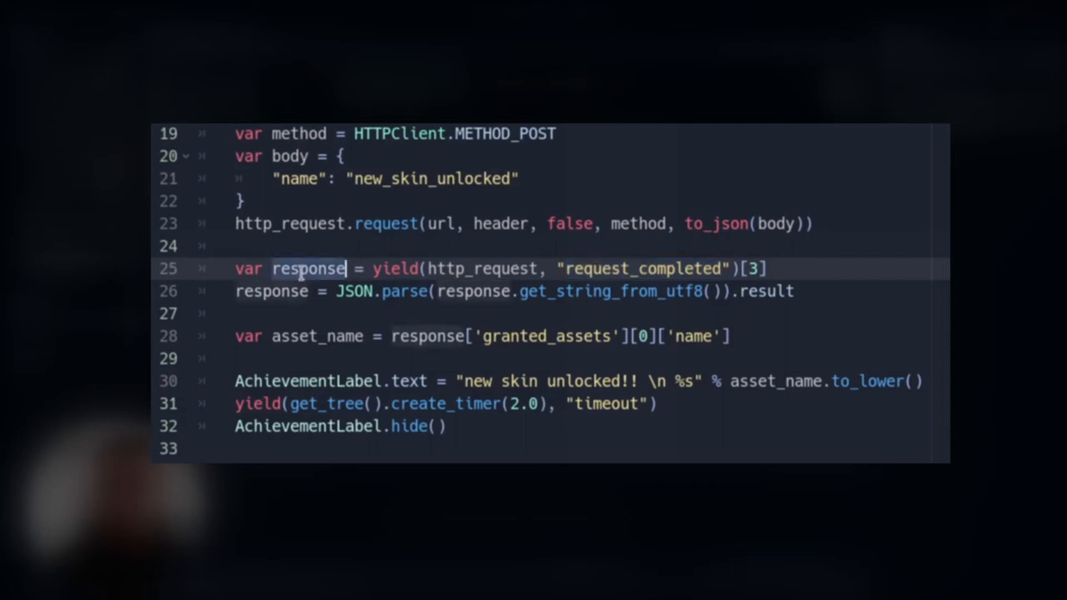
double_click(272, 291)
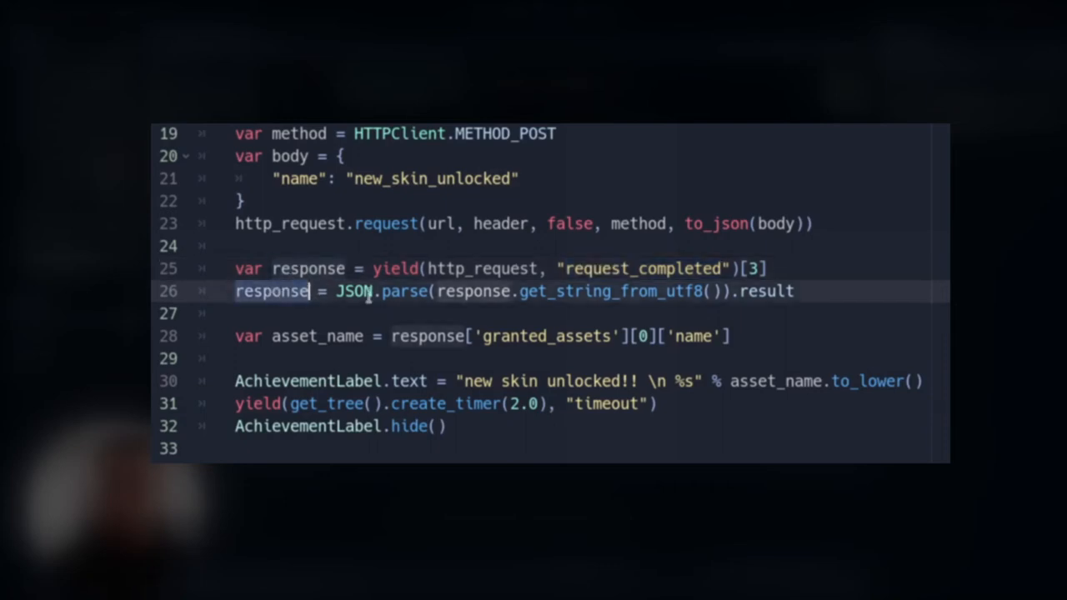
double_click(359, 290)
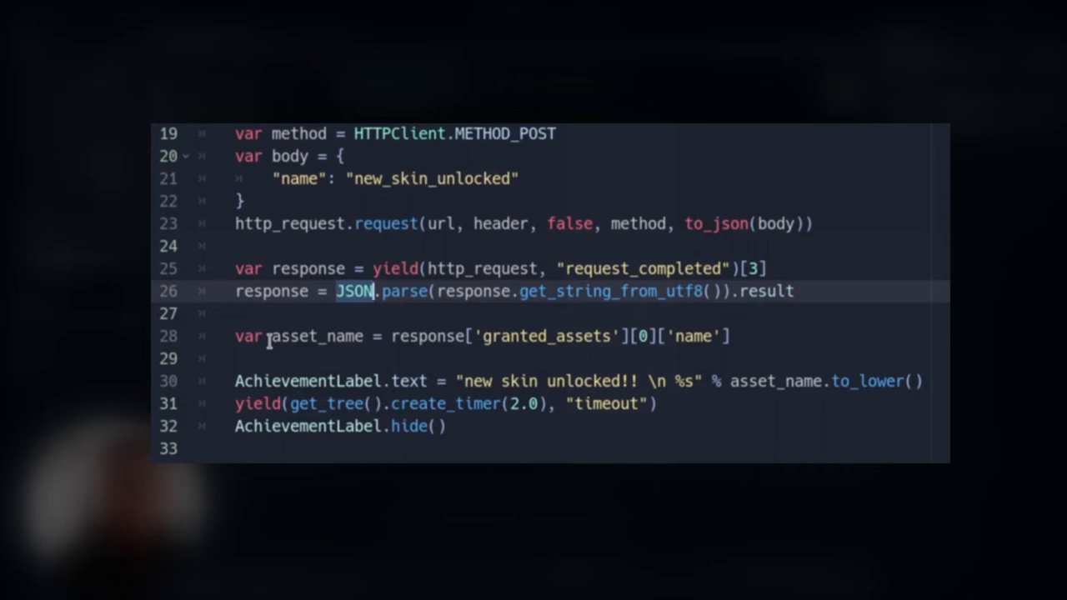
double_click(296, 336)
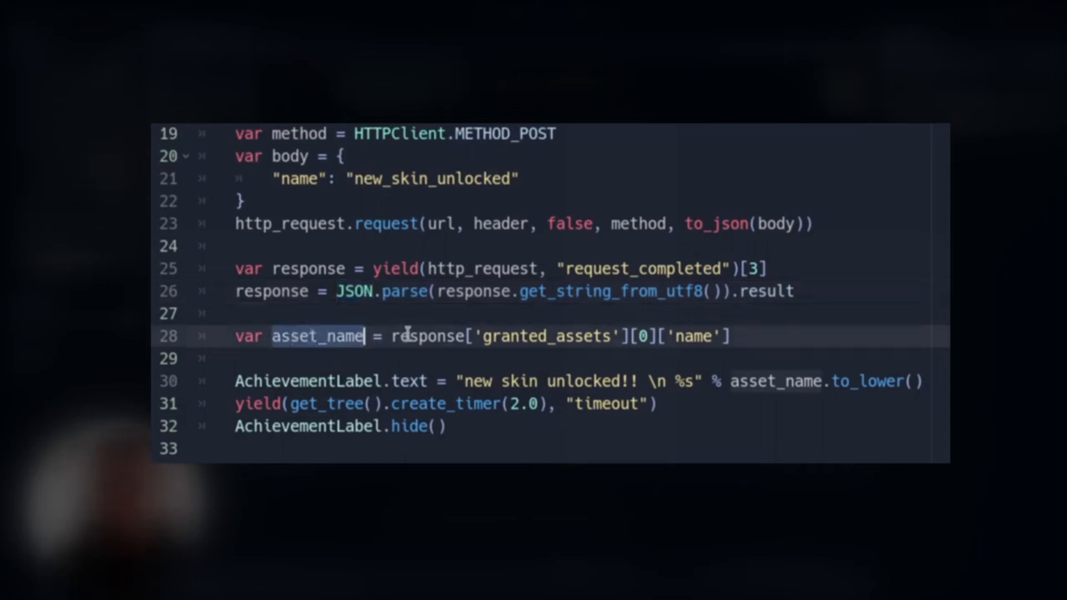
double_click(408, 336)
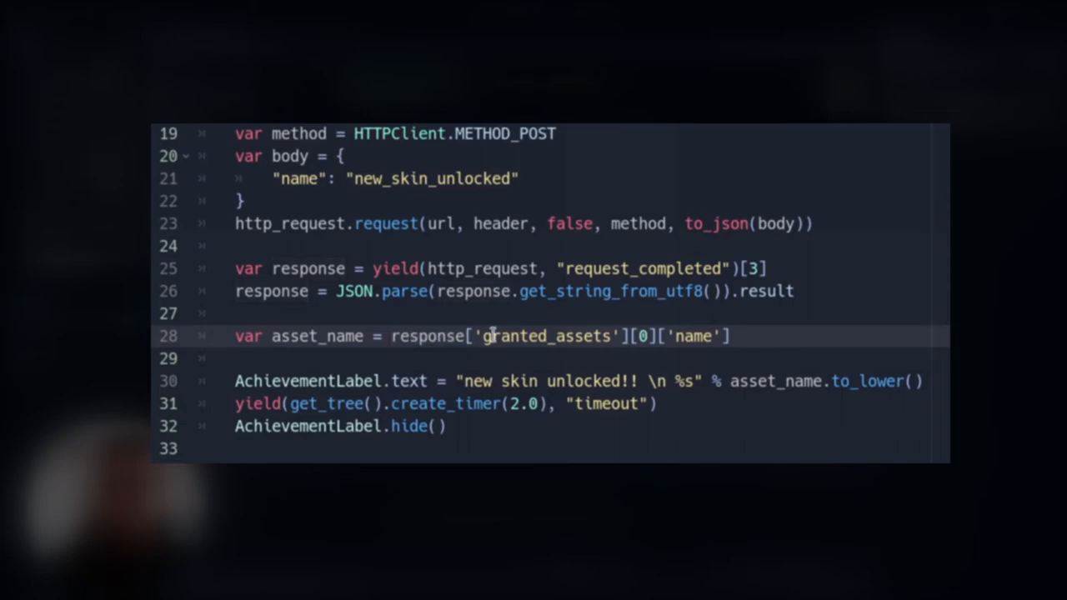
left_click_drag(482, 336, 611, 336)
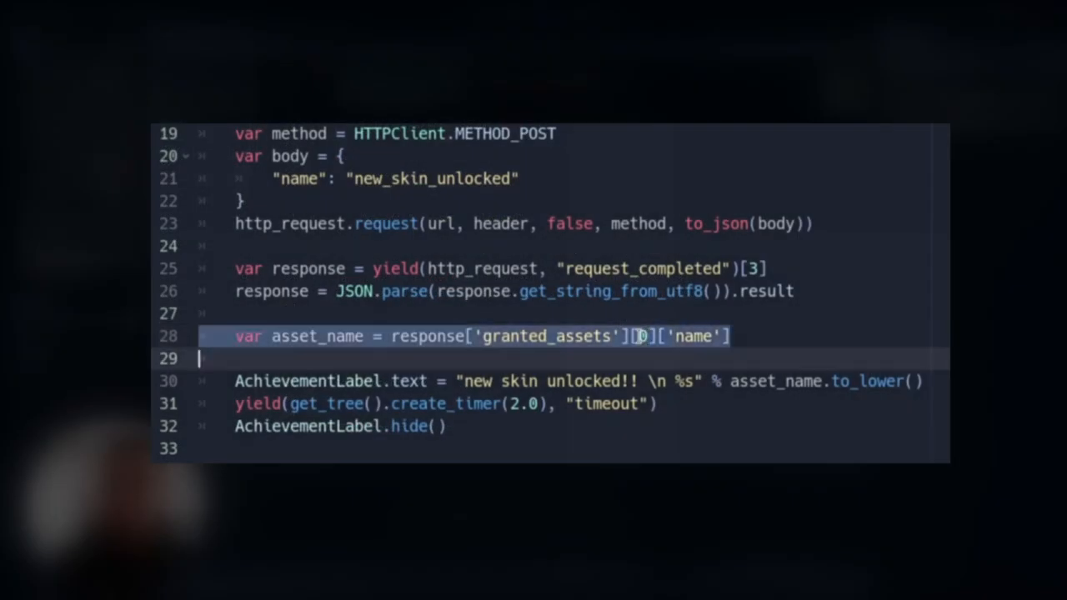
left_click_drag(670, 336, 714, 336)
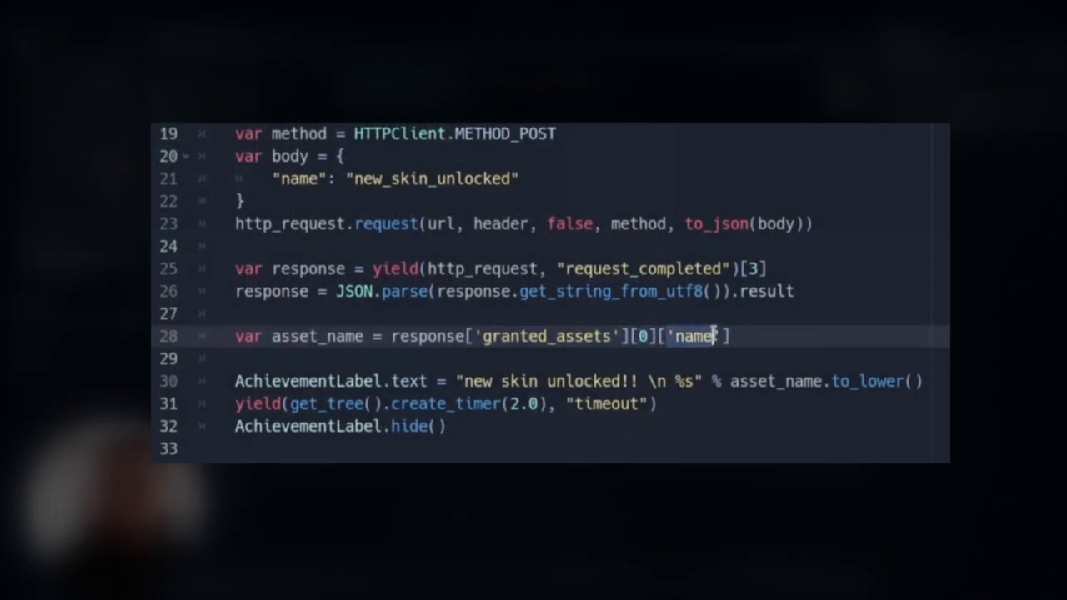
left_click(686, 337)
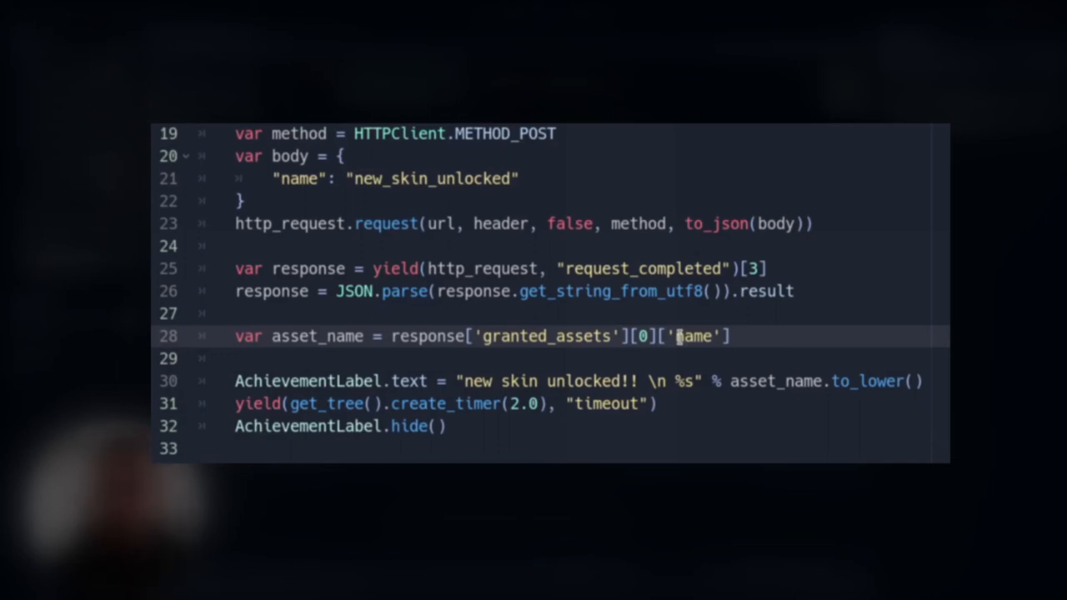
double_click(685, 336)
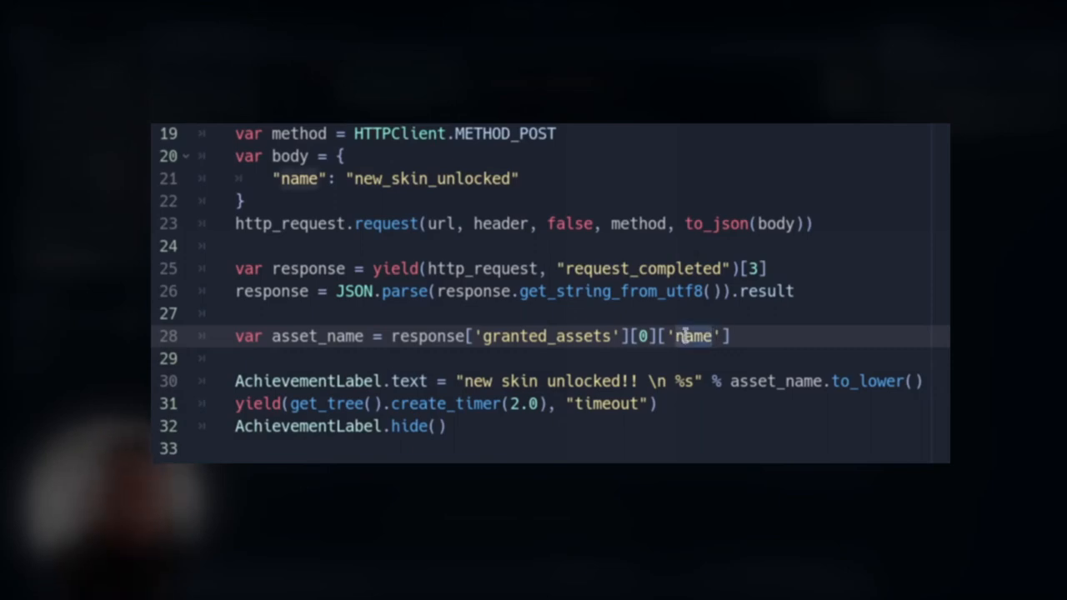
scroll(542, 375, "down", 2)
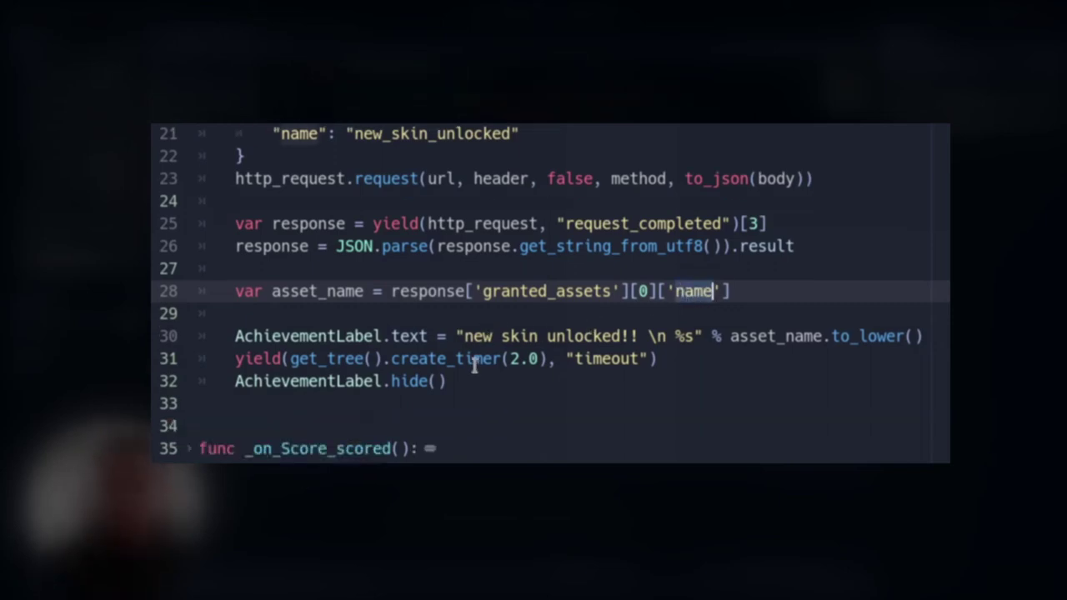
double_click(379, 336)
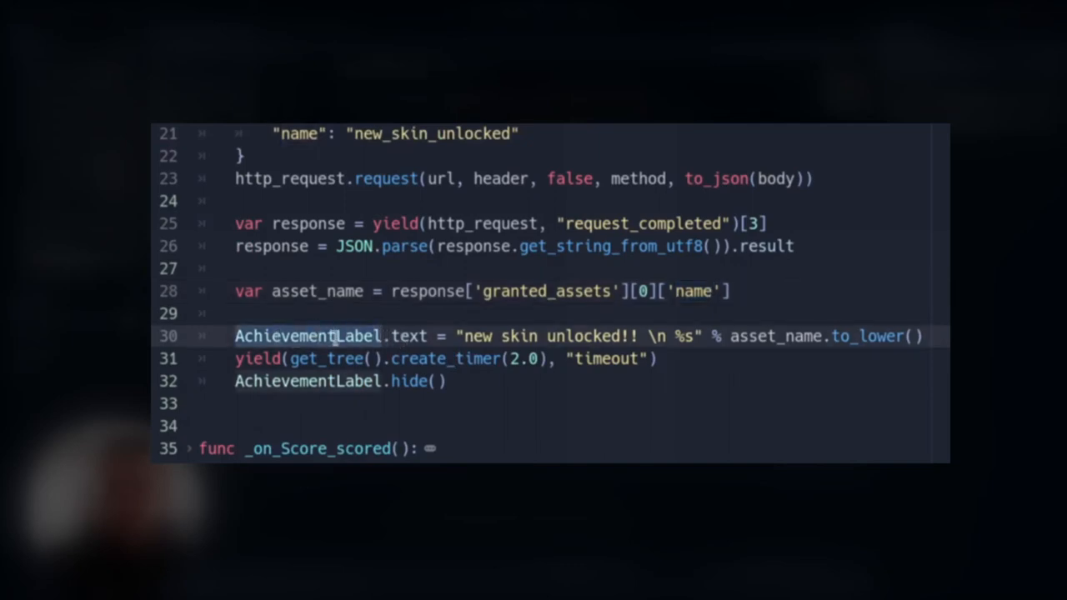
double_click(414, 336)
left_click_drag(464, 336, 702, 336)
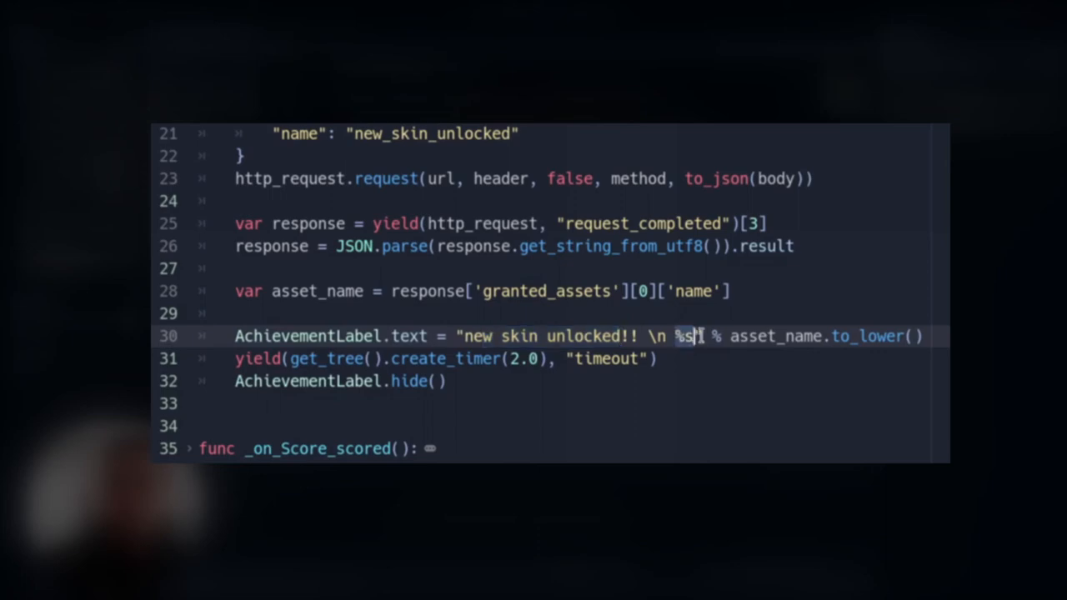
double_click(716, 336)
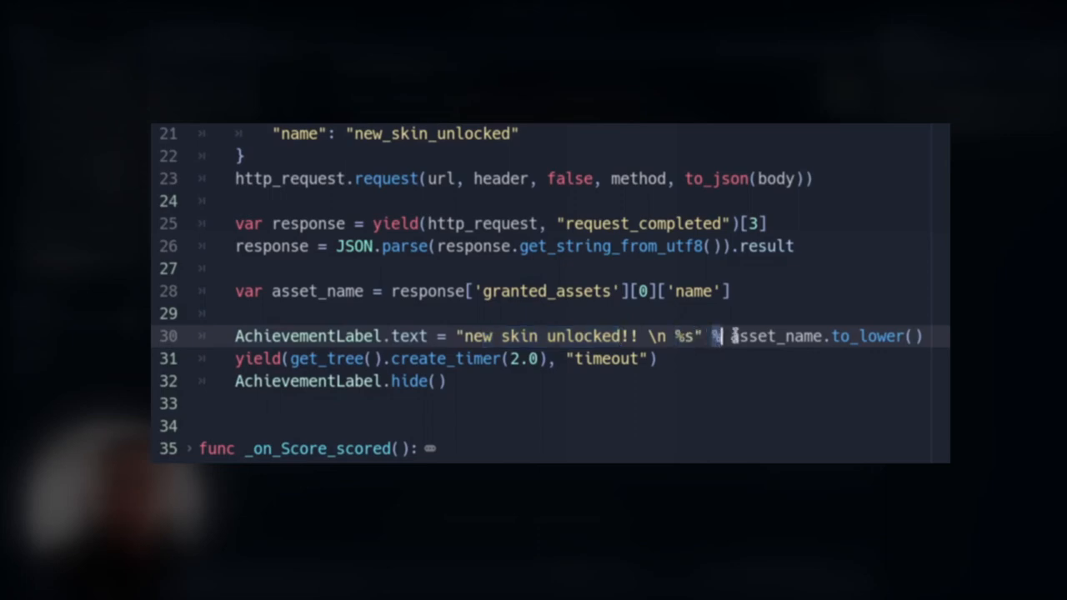
left_click_drag(731, 336, 824, 336)
double_click(788, 336)
double_click(315, 290)
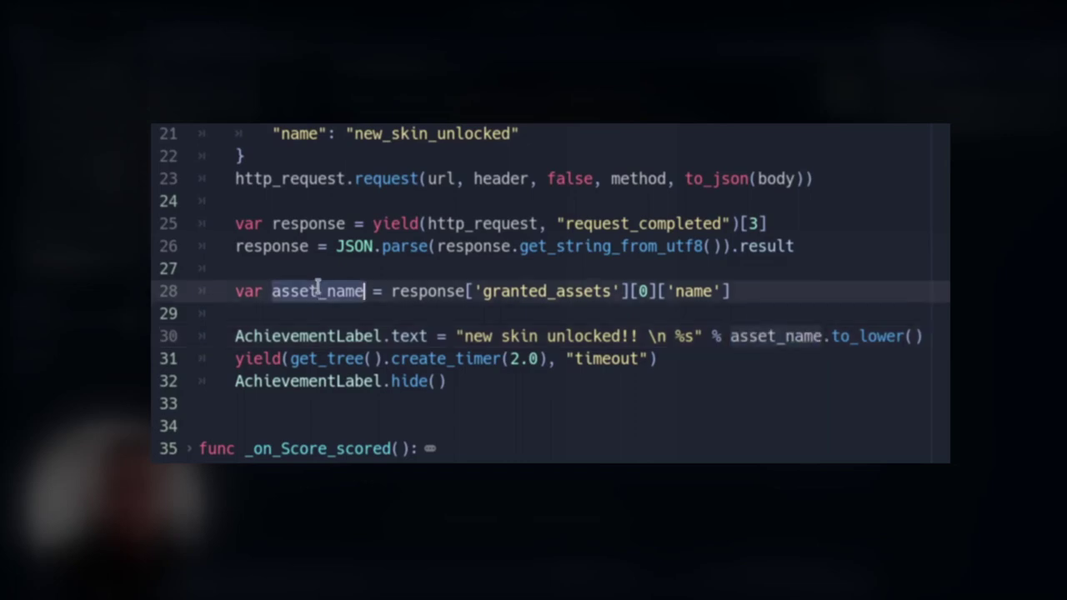
left_click(777, 336)
double_click(867, 336)
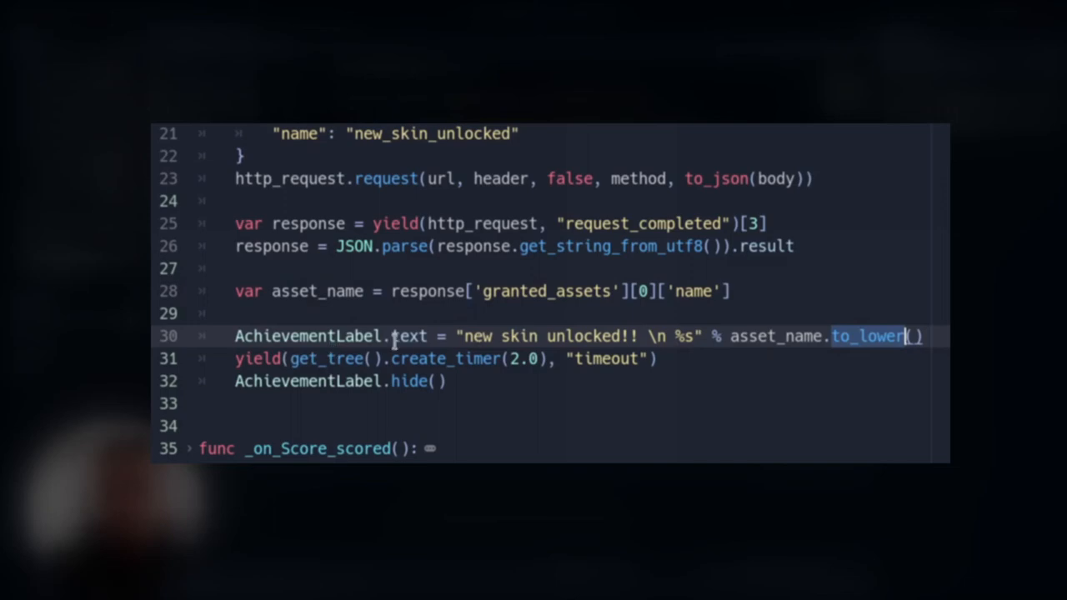
left_click(290, 359)
left_click_drag(290, 359, 550, 358)
double_click(588, 358)
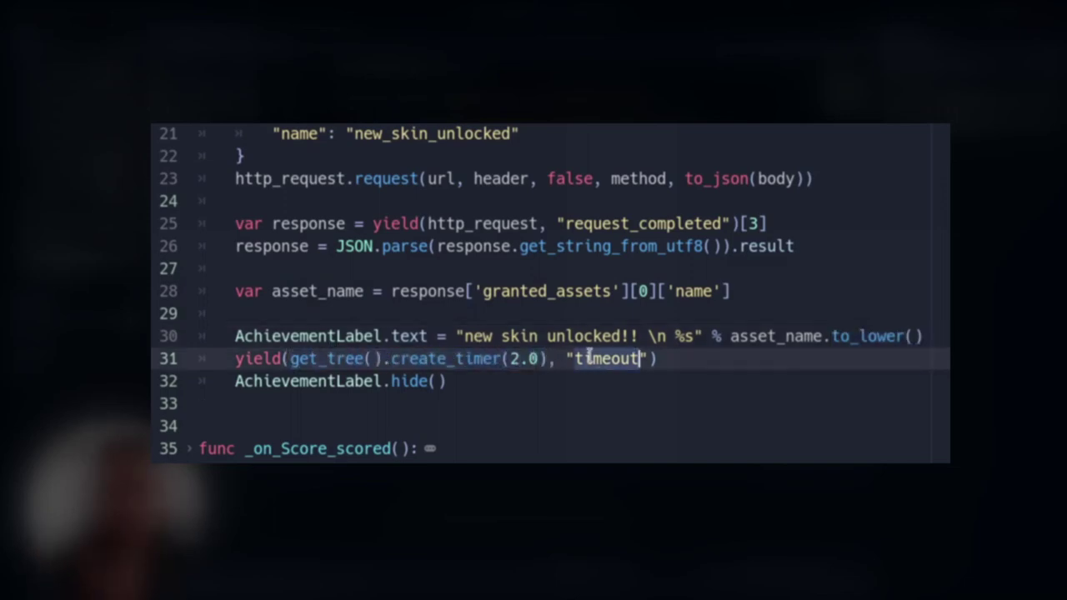
double_click(309, 381)
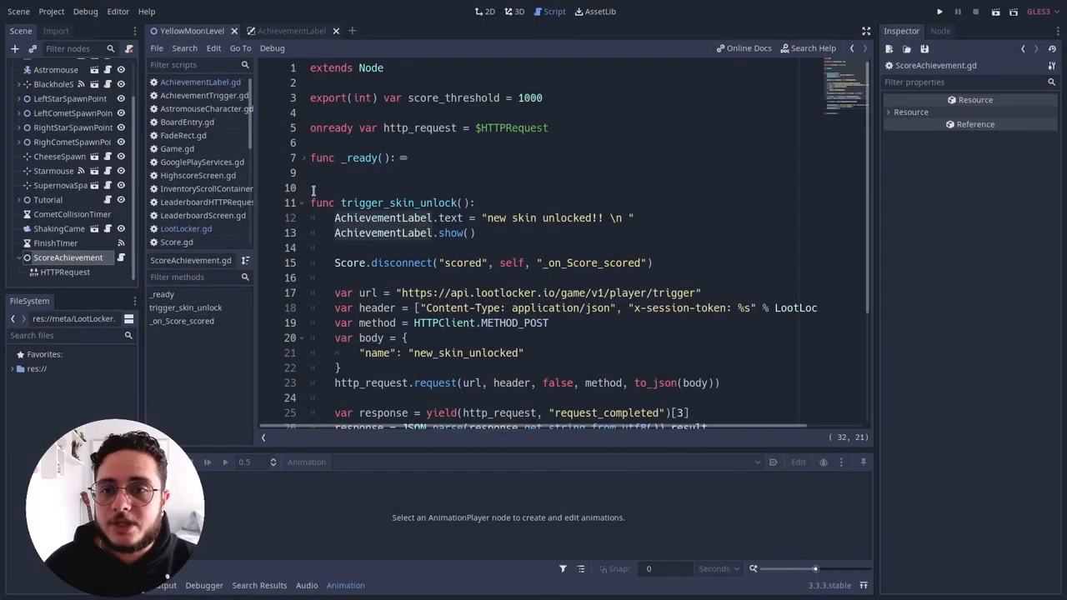
- Add Score.add_score(950) on a new line in _ready and run the game
left_click(304, 203)
left_click(305, 158)
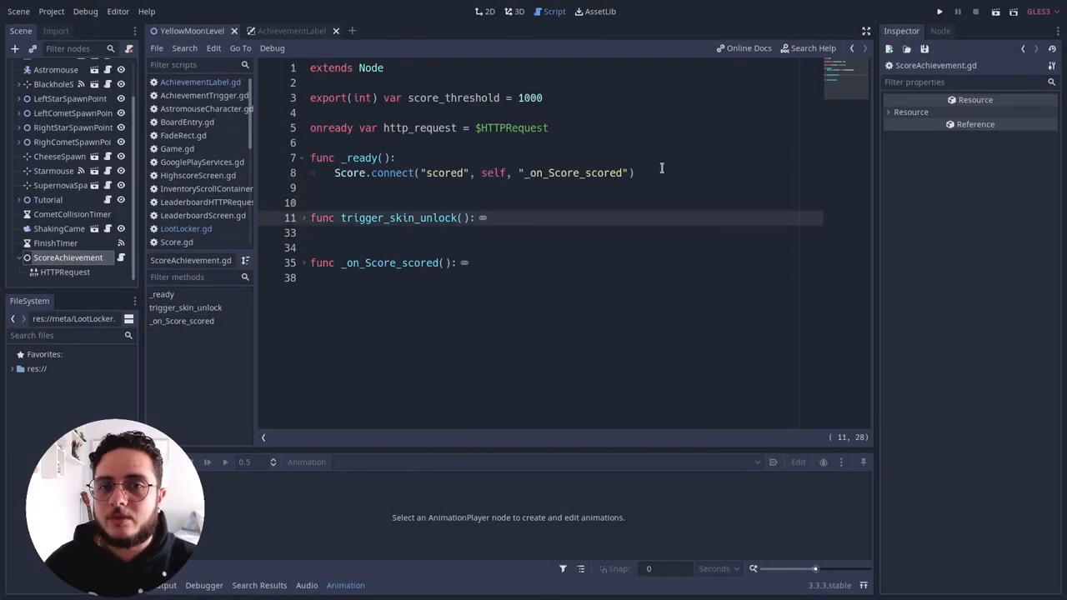
left_click(661, 172)
key("Return")
type("Score.add_score(950)")
left_click(940, 11)
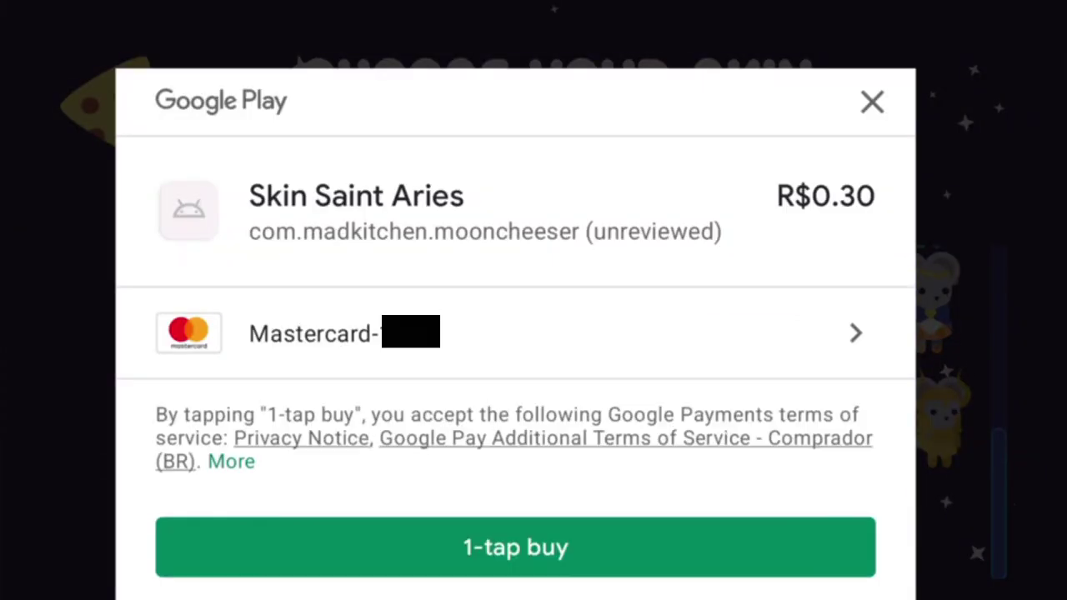
- Confirm the Google Play 1-tap purchase of the Skin Saint Aries shop item
left_click(726, 567)
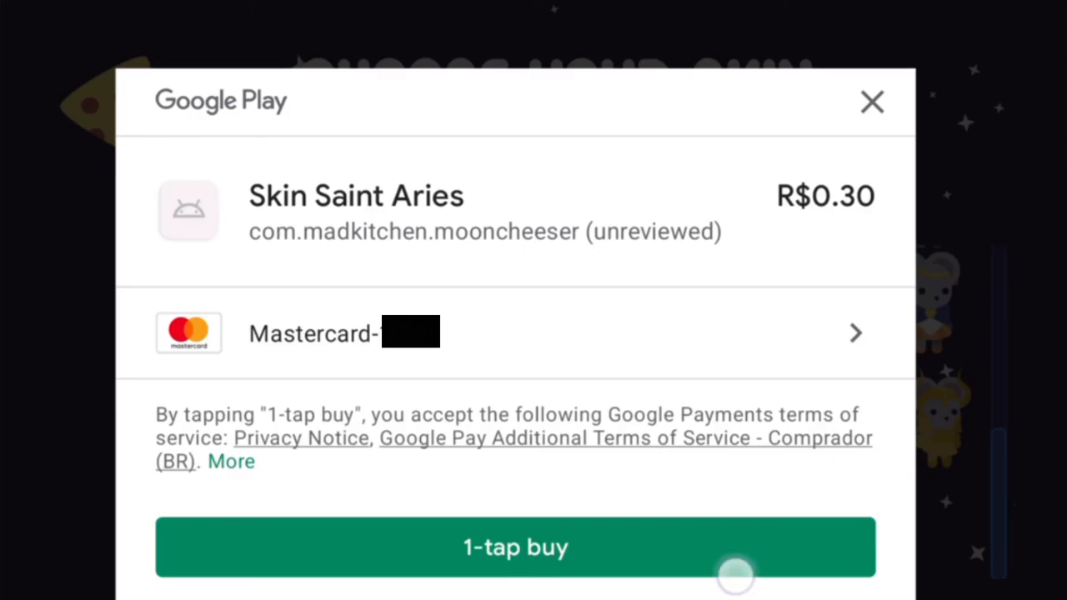